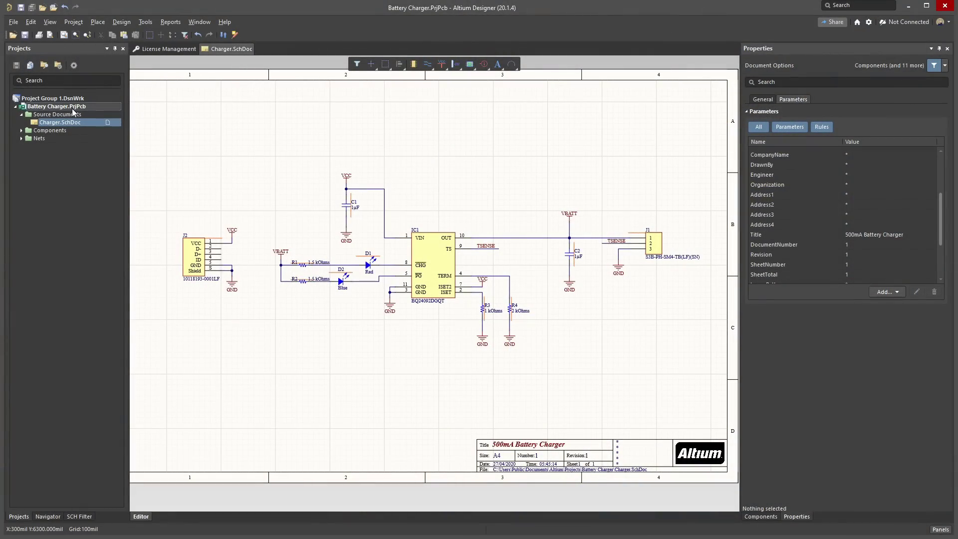
- Add a new PCB to the Battery Charger project and set its units to millimetres
right_click(73, 111)
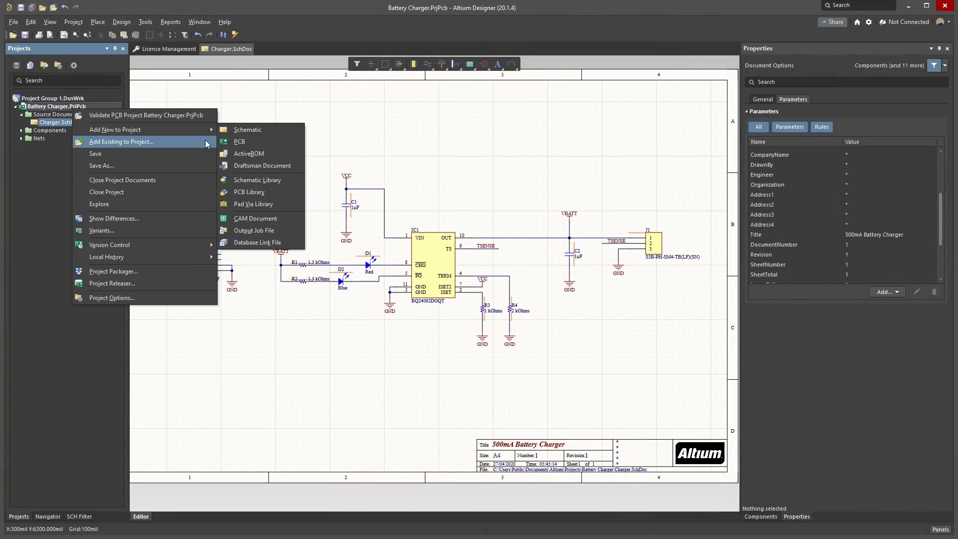
click(240, 143)
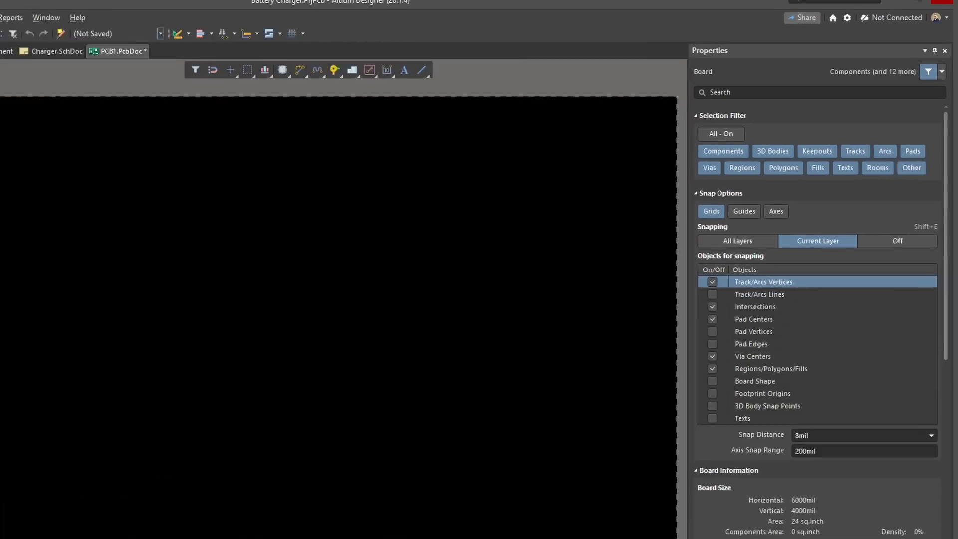
scroll(844, 399, down, 10)
scroll(782, 391, down, 2)
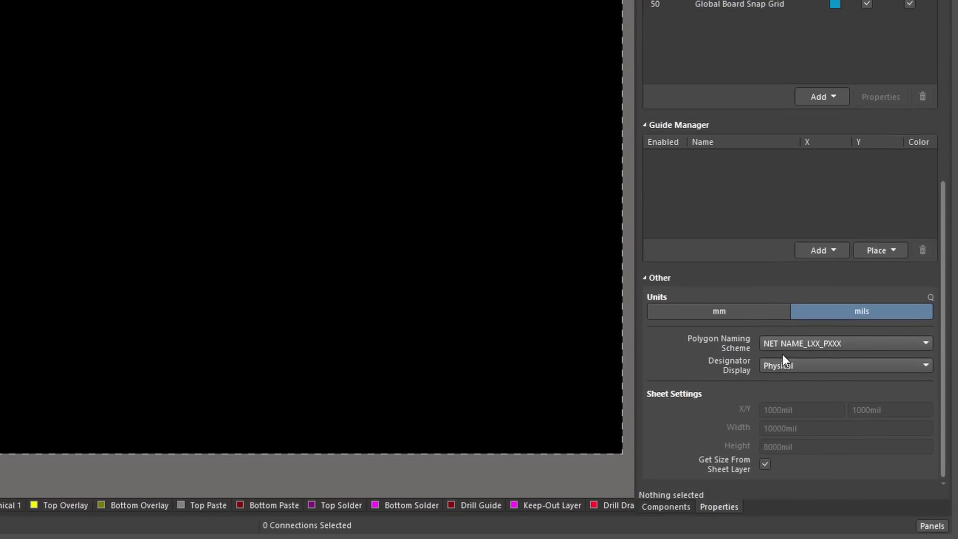
click(733, 313)
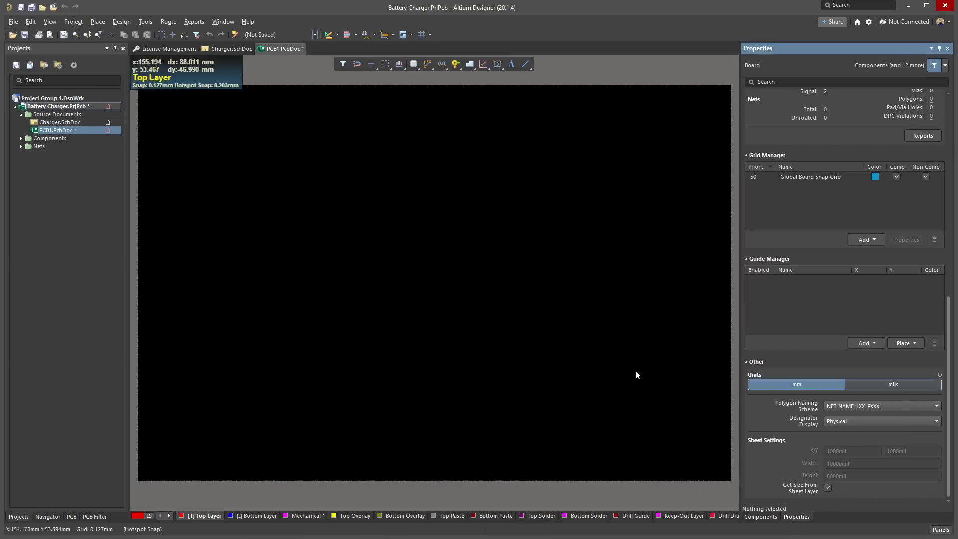
- Save the new board as Charger Board.PcbDoc
key(ctrl+s)
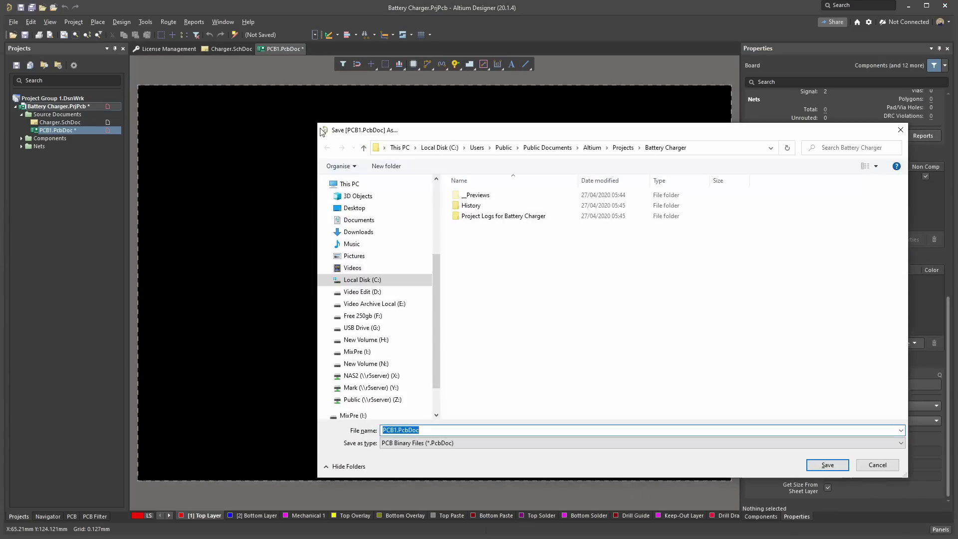
text(Charger Board)
key(Return)
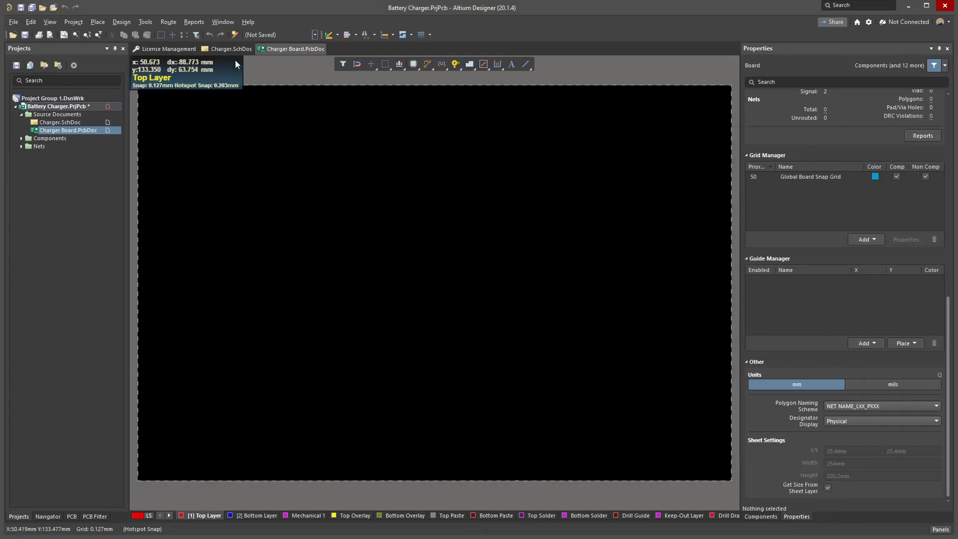
- Update the PCB from the Charger schematic with Add Rooms unticked and execute the changes
click(235, 50)
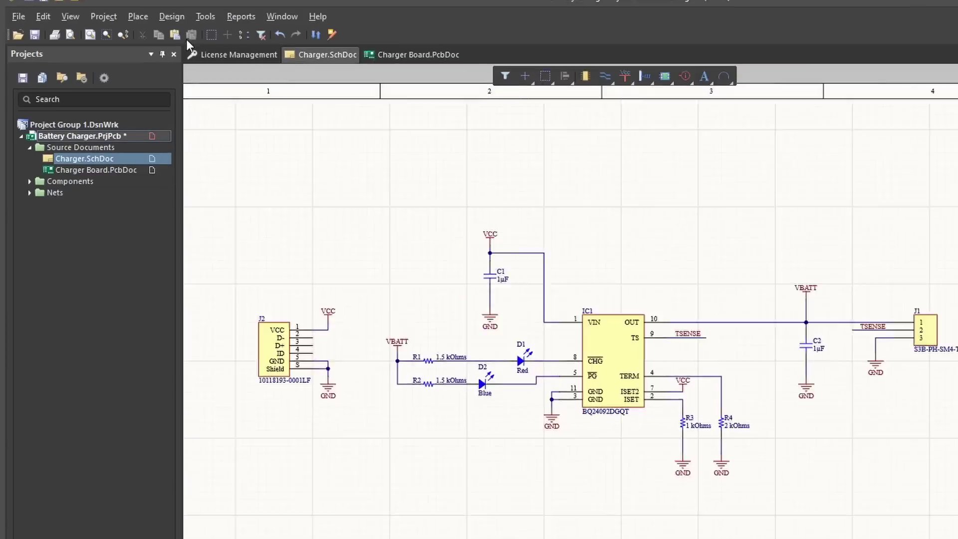
click(122, 22)
click(150, 31)
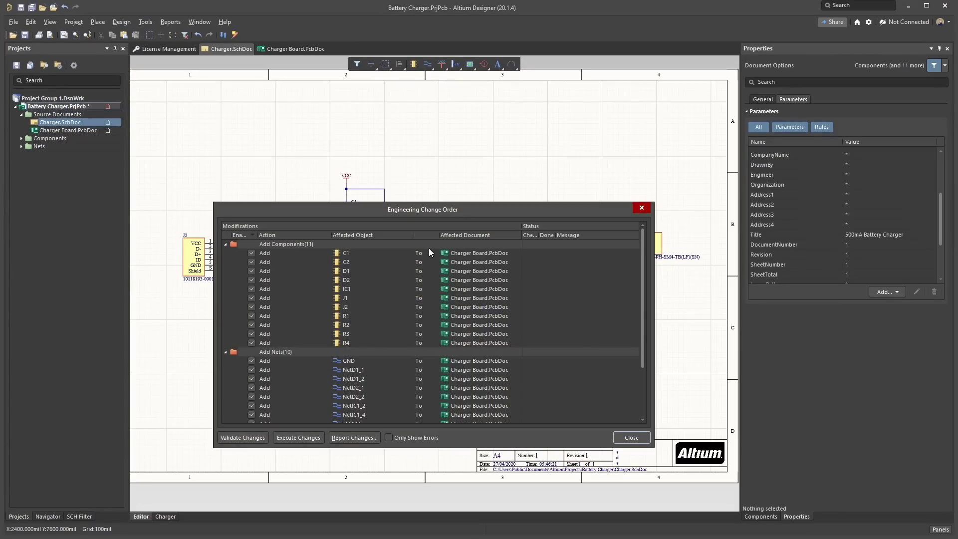
scroll(576, 334, down, 3)
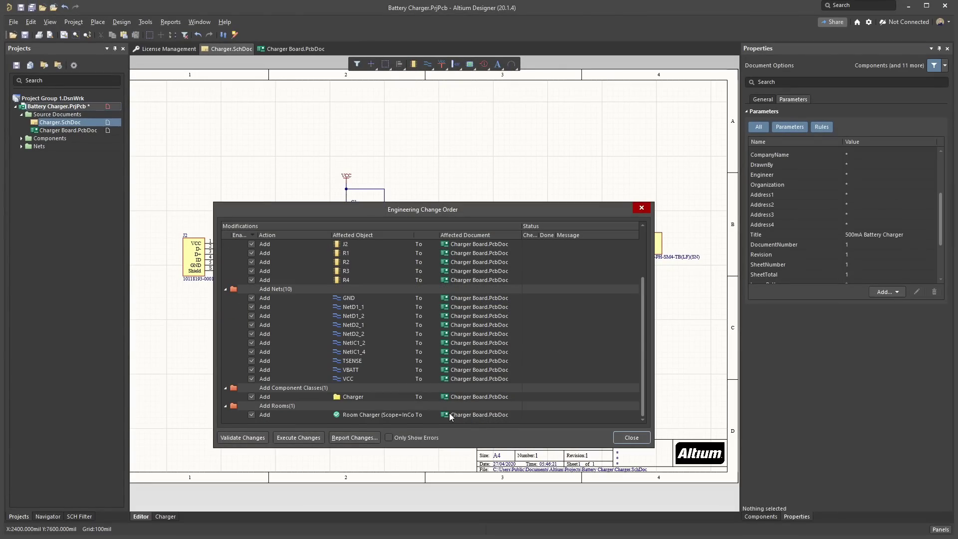
click(251, 415)
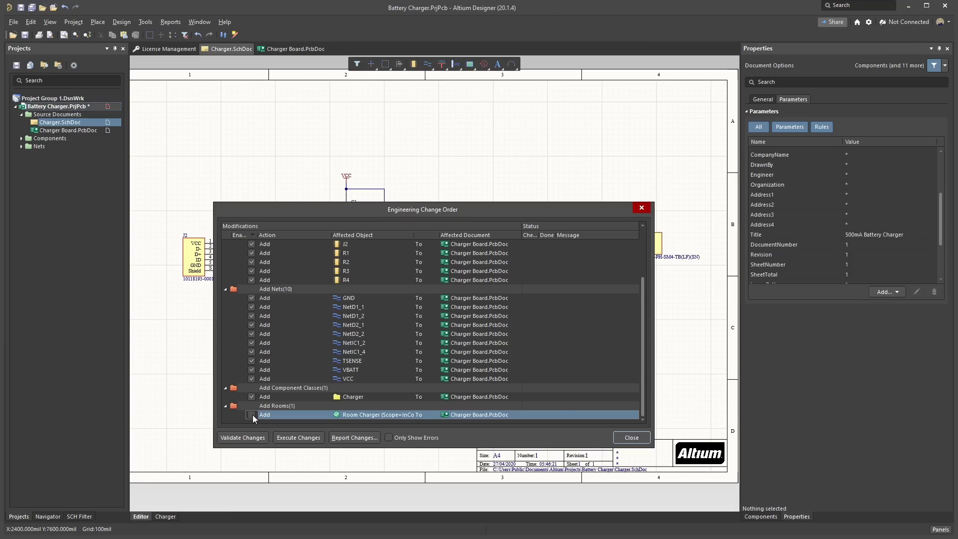
click(289, 436)
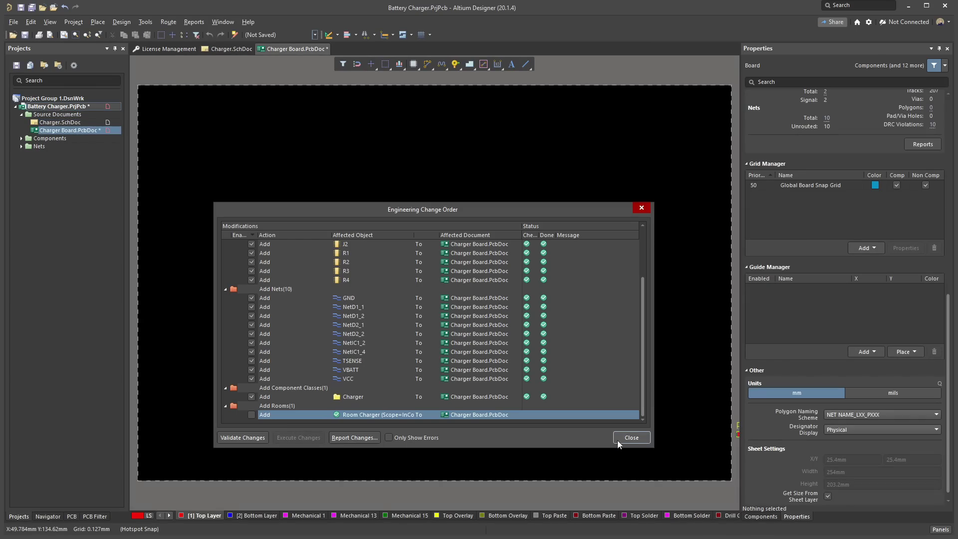
- Close the change order and zoom in on IC1 and the placed components
click(621, 440)
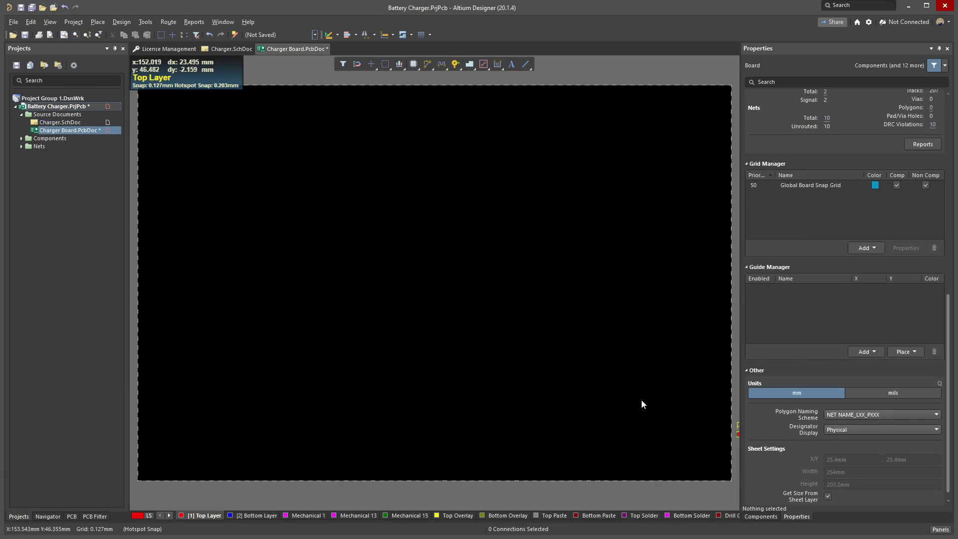
right_drag(648, 399, 349, 327)
ctrl+scroll(608, 381, up, 10)
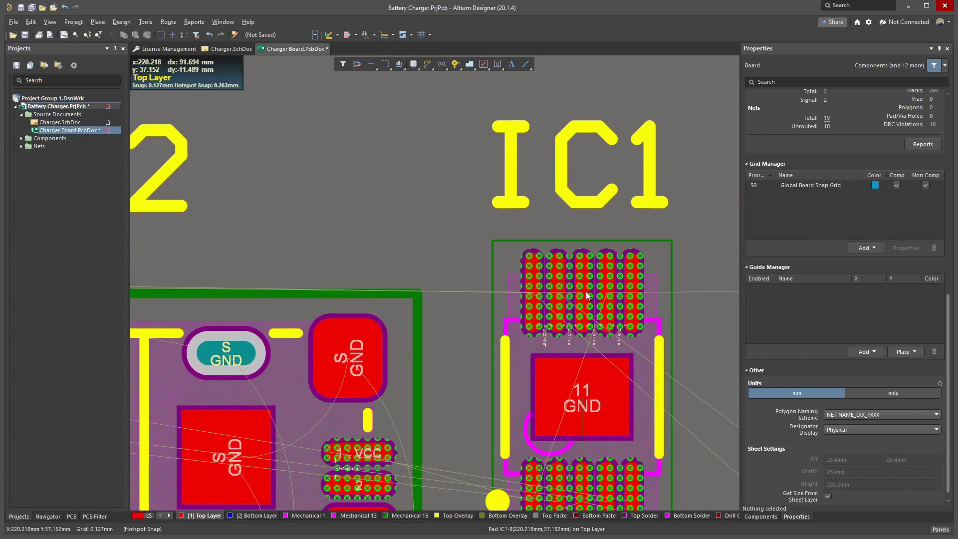
ctrl+scroll(587, 298, up, 3)
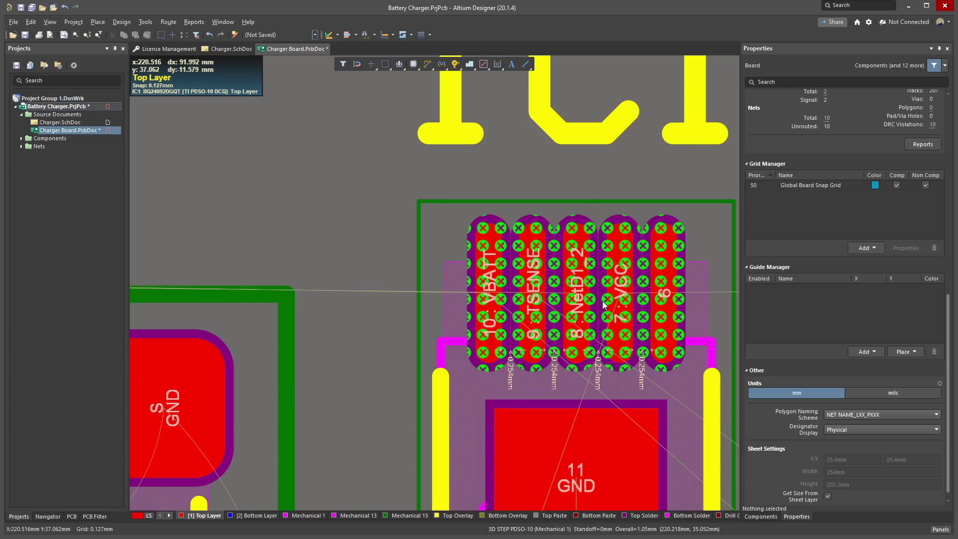
right_drag(581, 277, 534, 233)
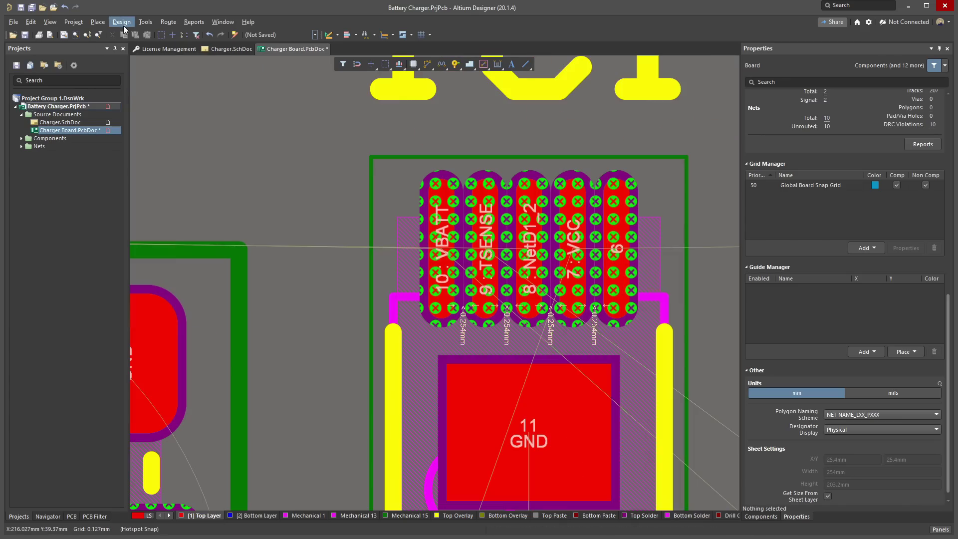
- Set the Electrical Clearance rule's minimum clearance to 0.15 mm
click(121, 22)
click(181, 82)
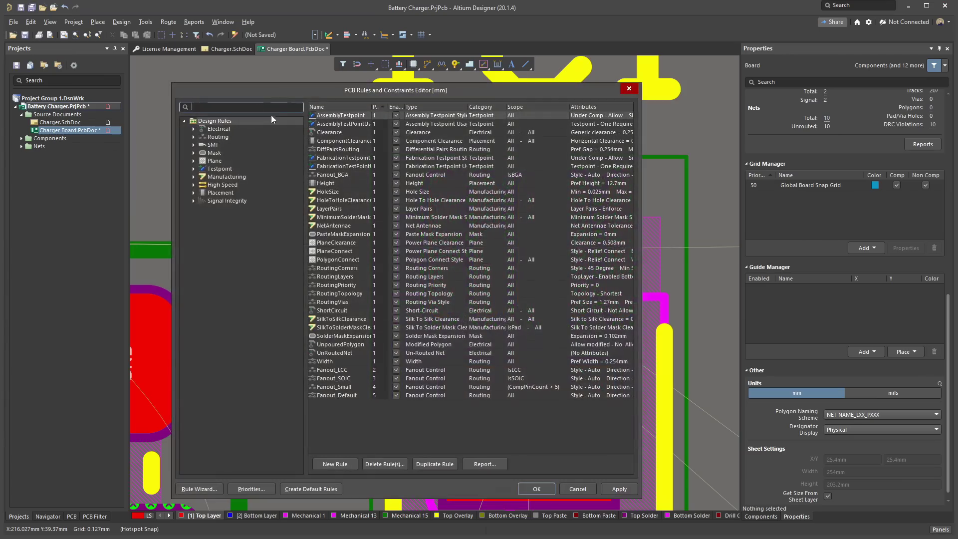
click(193, 129)
click(203, 136)
click(238, 145)
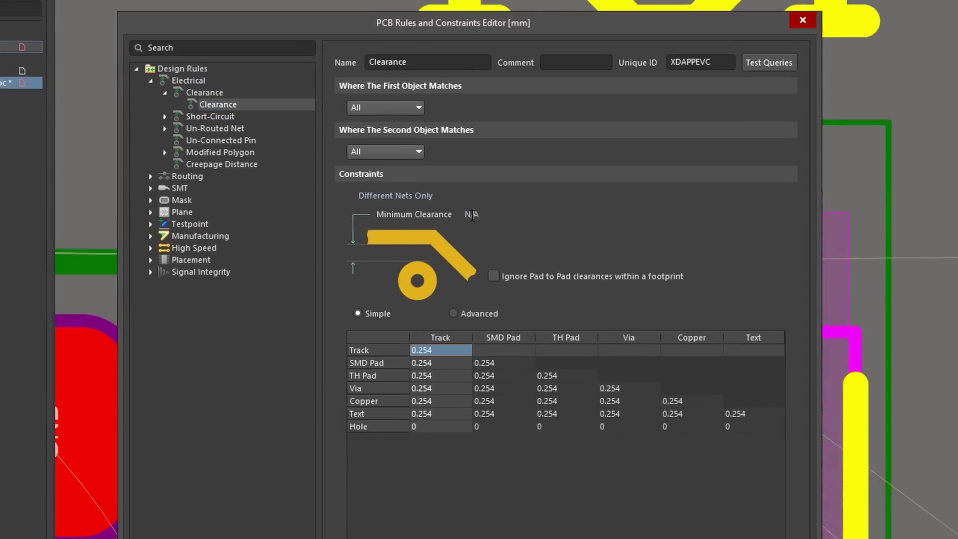
click(416, 220)
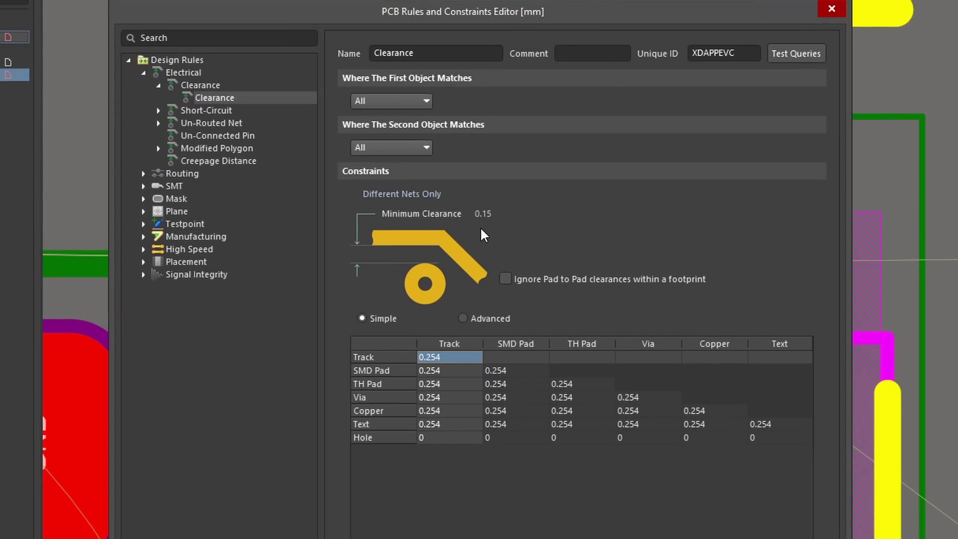
key(Tab)
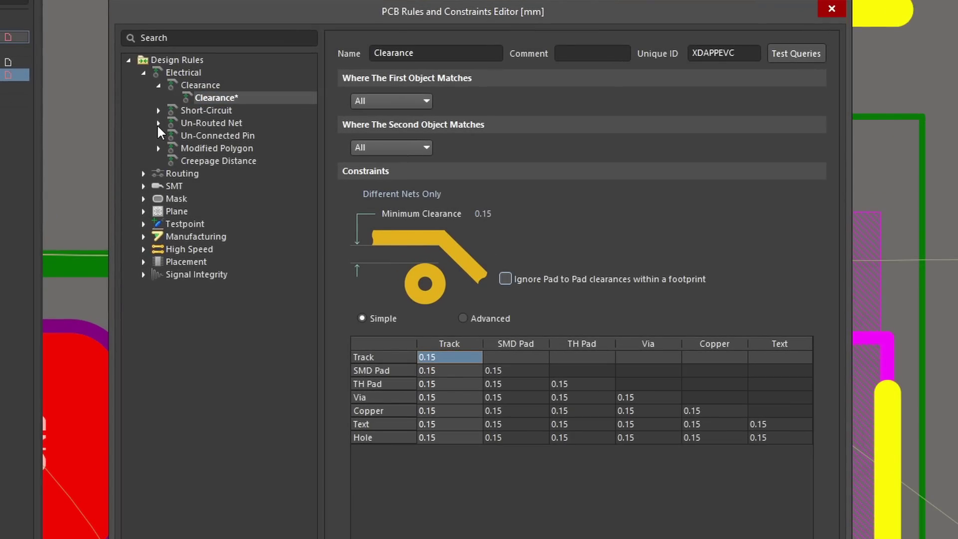
- Set the Routing Width rule to 0.15 mm min, 0.3 mm preferred, 2 mm max
click(144, 173)
click(158, 186)
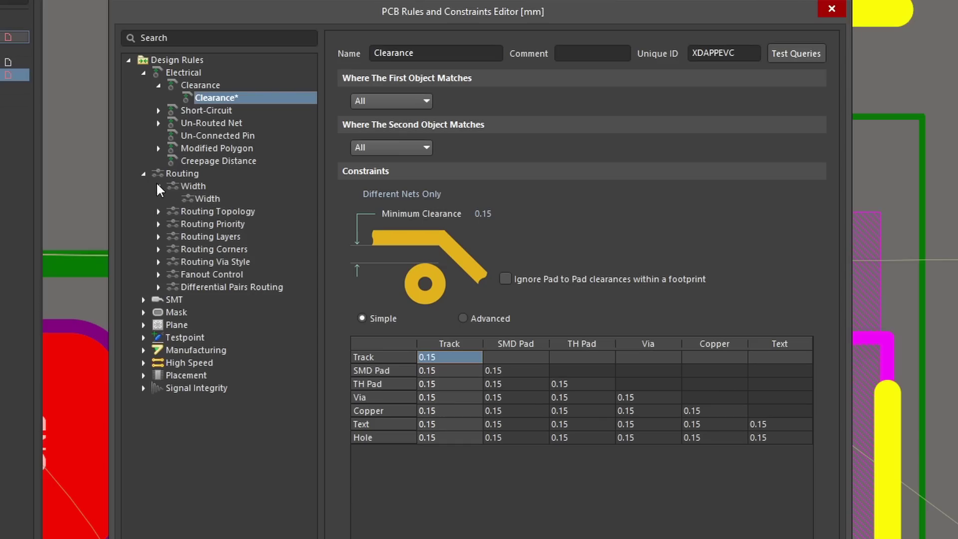
click(214, 199)
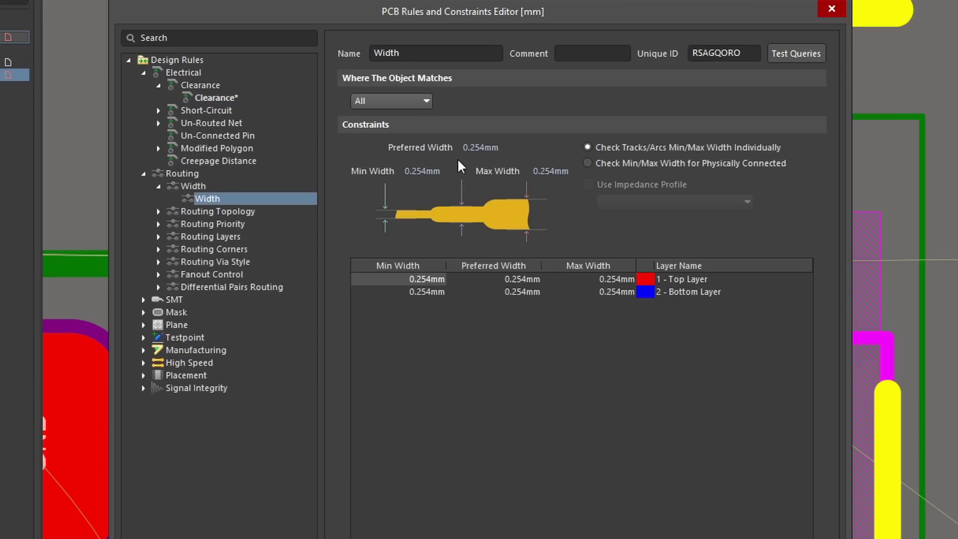
click(439, 171)
text(0.15)
key(Tab)
key(Tab)
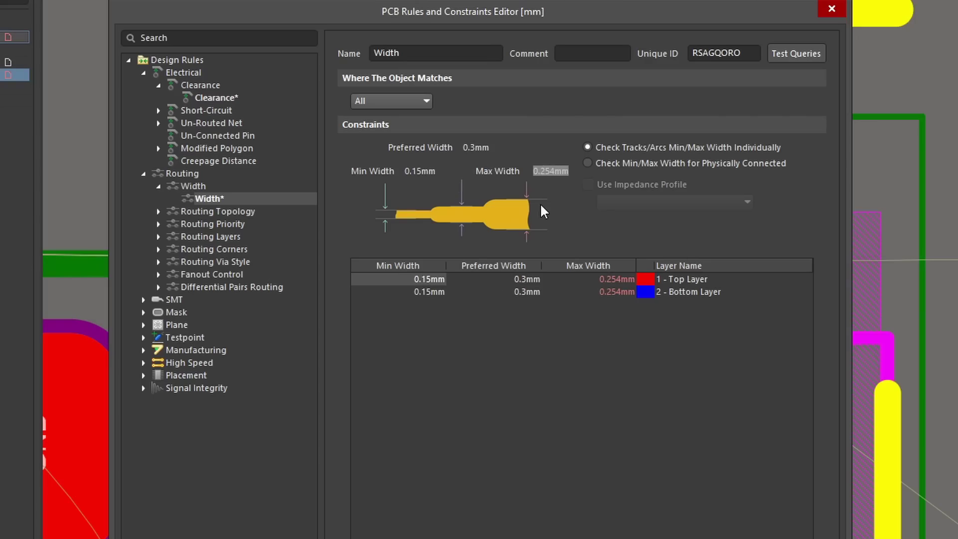
text(2)
key(Tab)
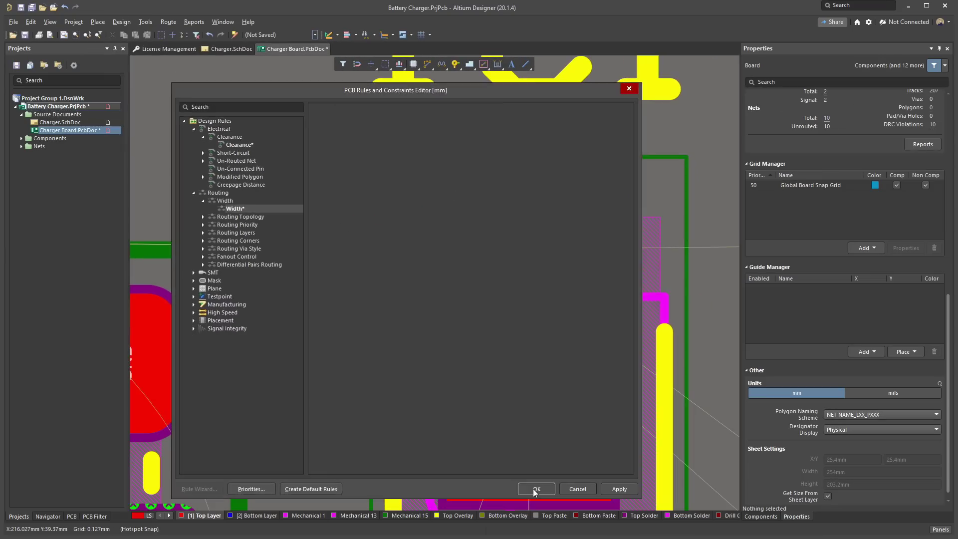
click(535, 490)
- Enable cross-selection and select R1 and D1 in the Charger schematic
ctrl+scroll(475, 166, down, 3)
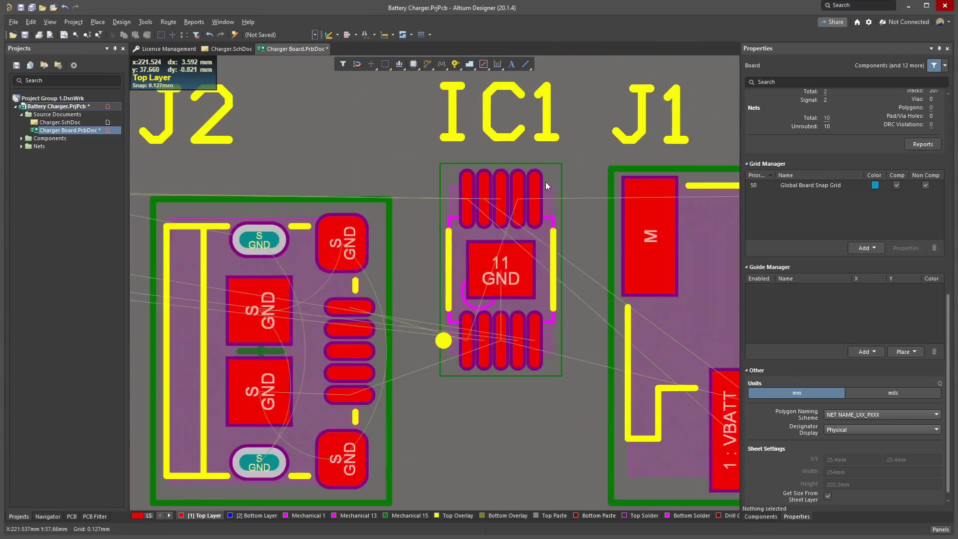
ctrl+scroll(474, 248, down, 7)
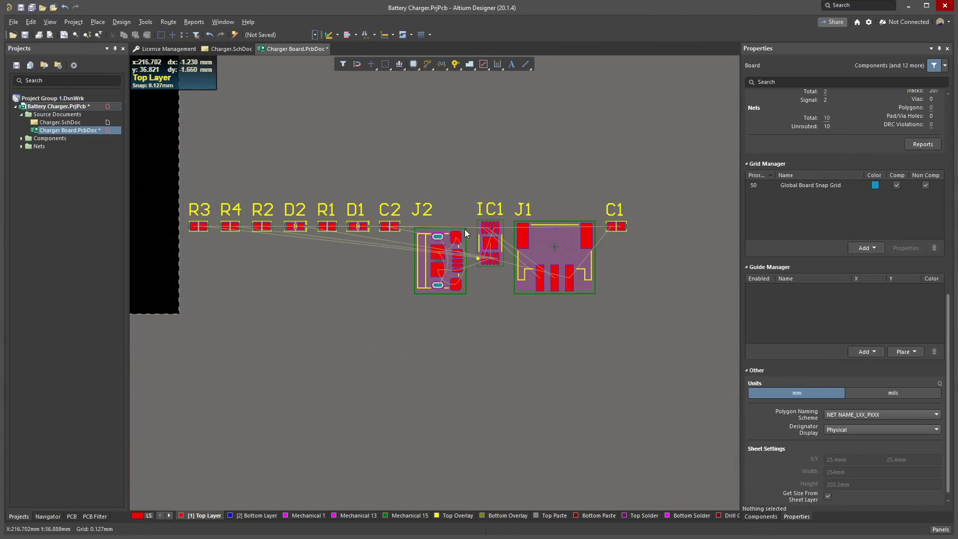
ctrl+scroll(465, 229, up, 2)
click(145, 22)
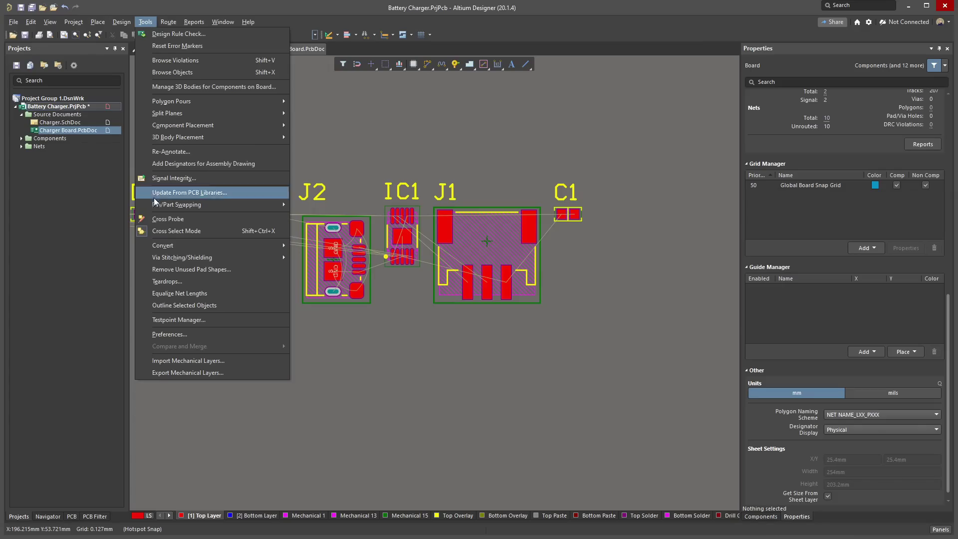
click(164, 230)
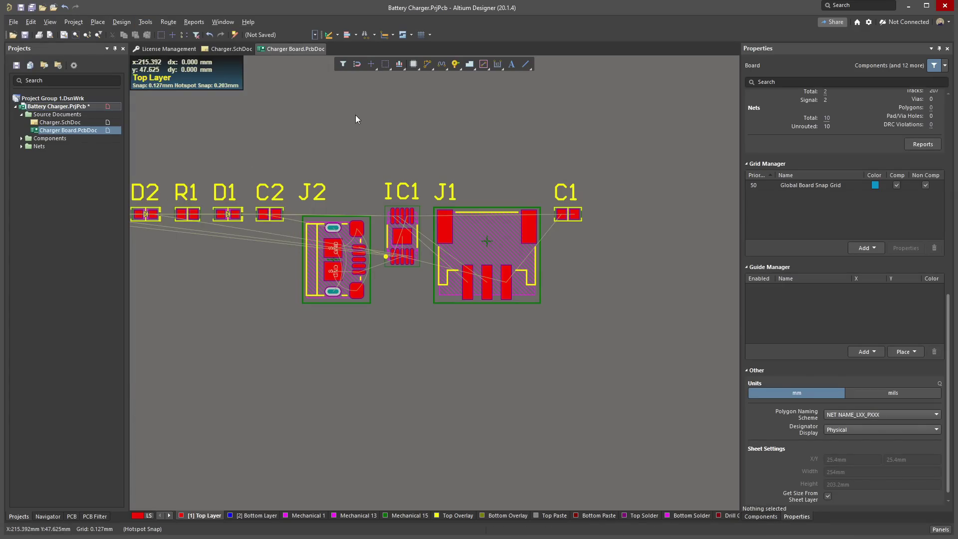
click(239, 49)
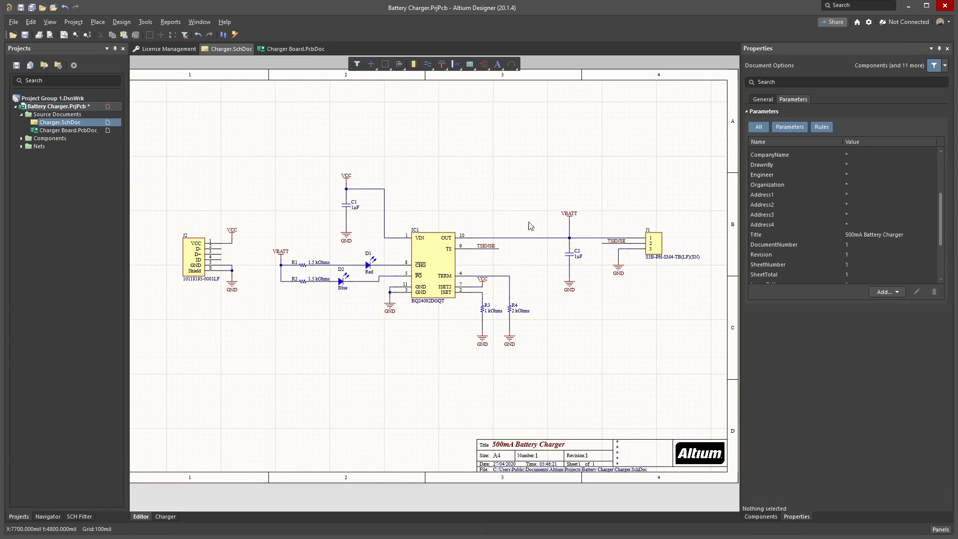
shift+click(369, 266)
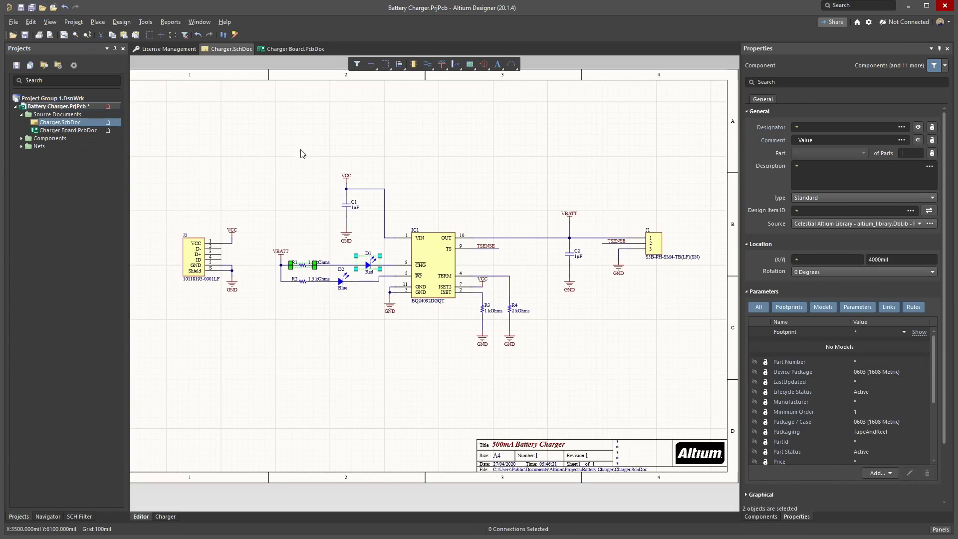
- Move R1 and D1 on the board up above the component row
click(293, 50)
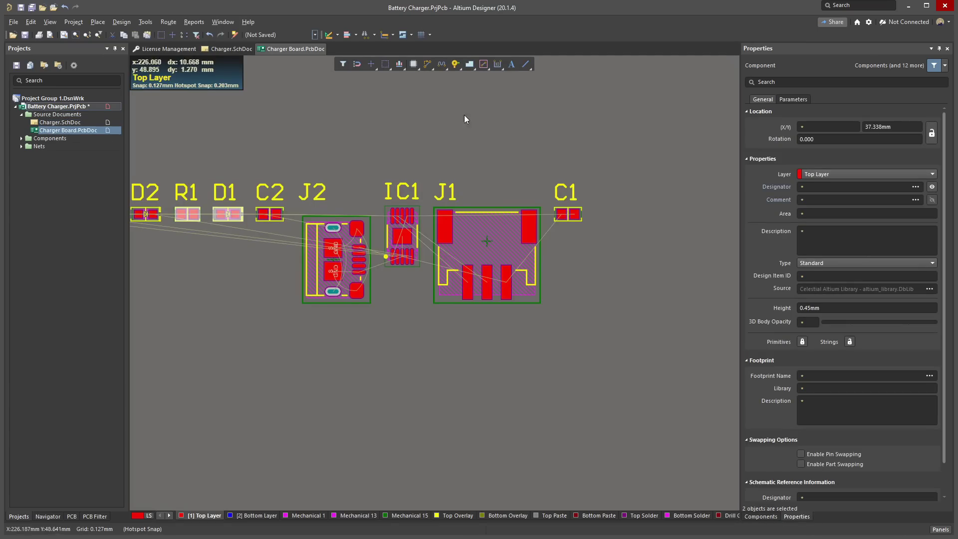
ctrl+scroll(530, 171, down, 2)
ctrl+scroll(439, 337, down, 1)
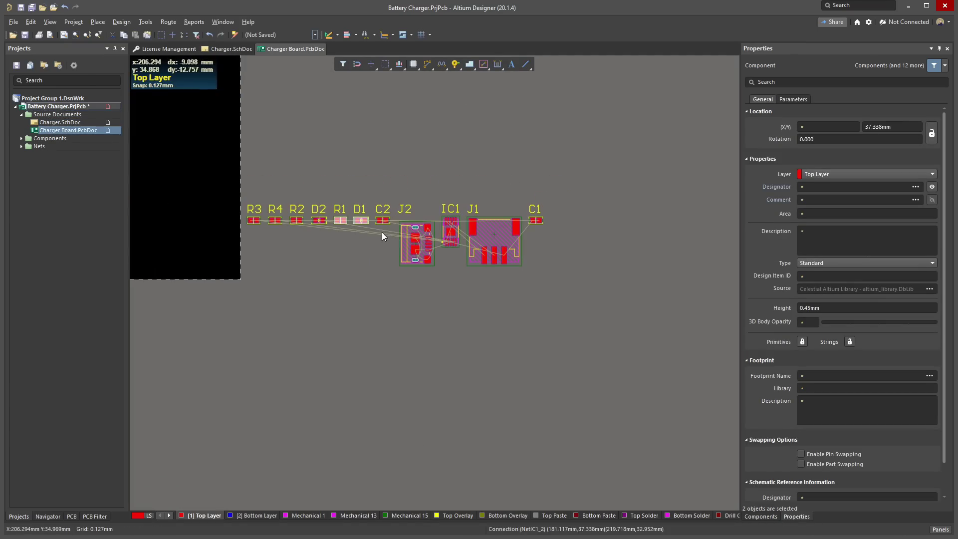
drag(361, 220, 314, 126)
click(325, 156)
- Cross-select R2 and D2 and stack them on the board below R1 and D1
key(ctrl+Tab)
drag(345, 301, 296, 267)
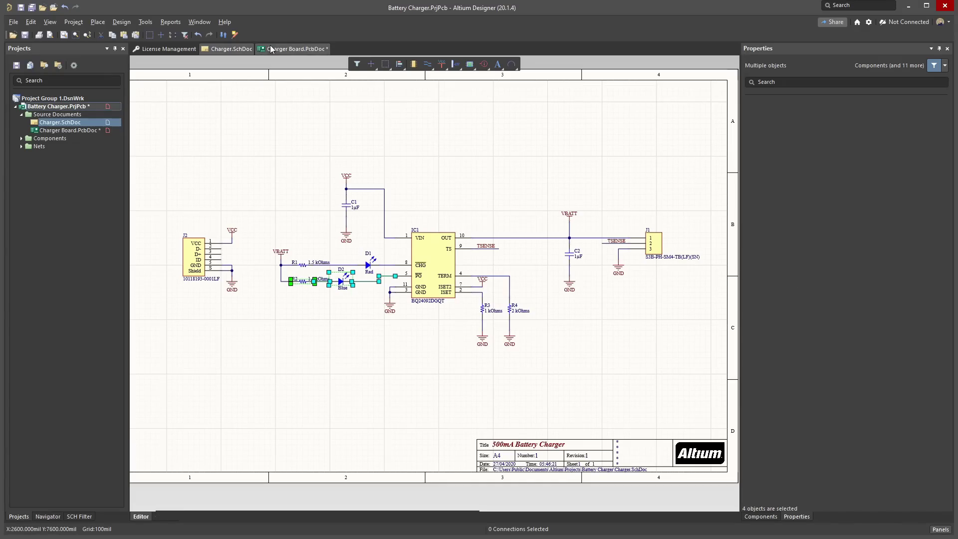
click(295, 49)
drag(311, 220, 309, 157)
click(325, 196)
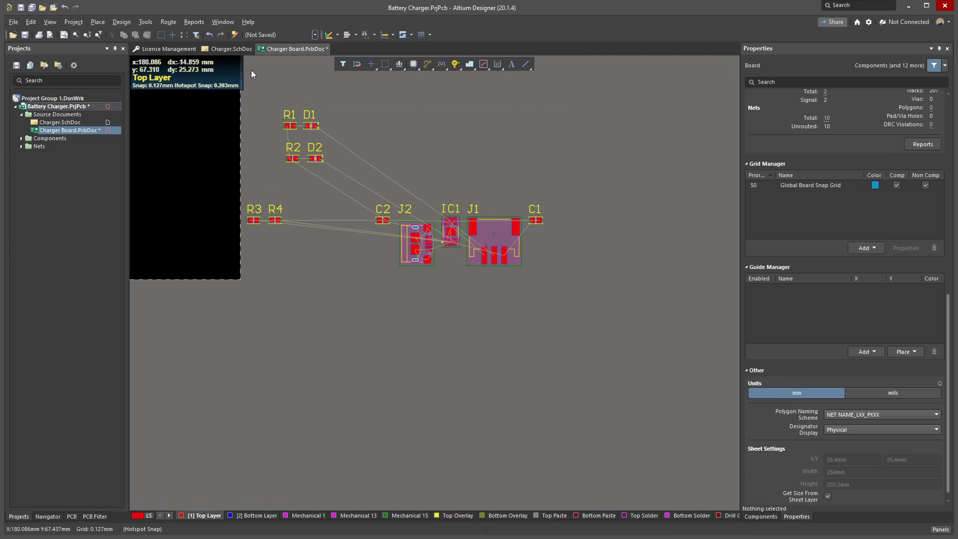
click(231, 49)
drag(519, 362, 433, 265)
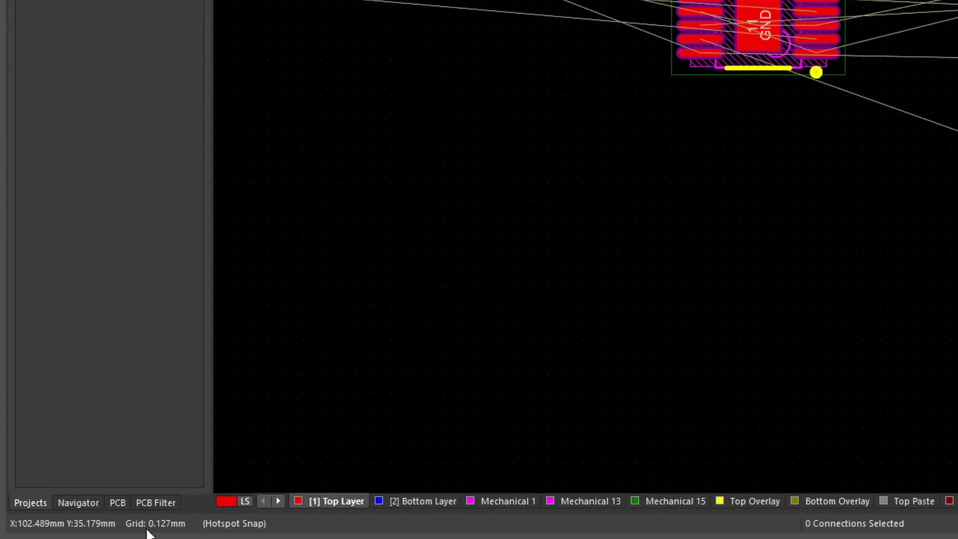
- Set the snap grid to 0.5 mm and display the grid as lines
key(g)
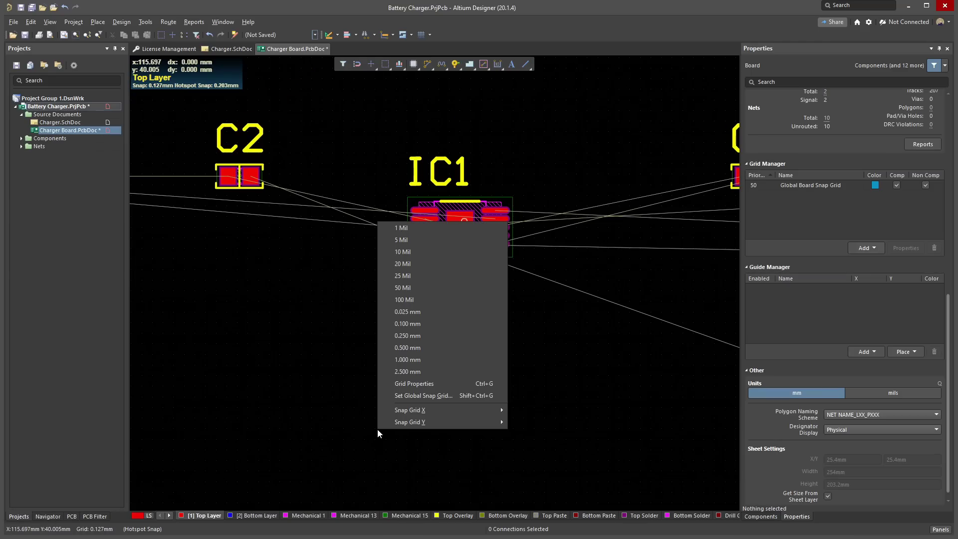
click(417, 352)
key(ctrl+g)
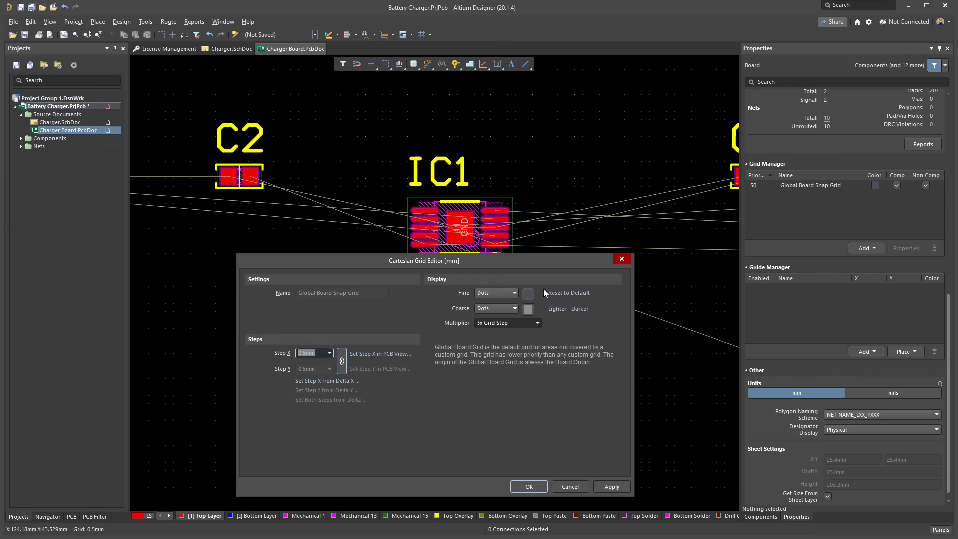
click(561, 295)
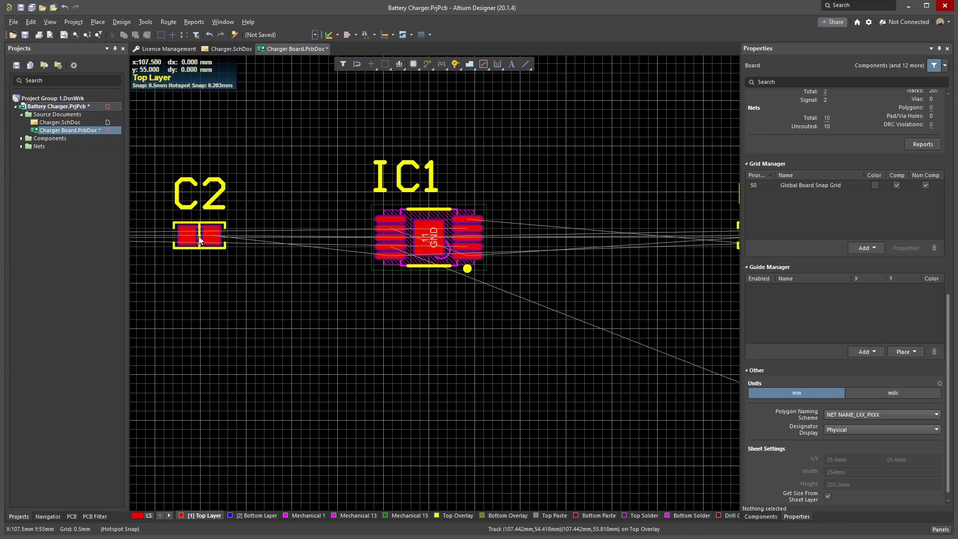
- Rotate C2 a quarter turn and place it just below IC1
drag(201, 234, 398, 325)
key(space)
key(space)
ctrl+scroll(405, 299, up, 2)
ctrl+scroll(407, 294, up, 1)
drag(394, 362, 403, 271)
click(372, 210)
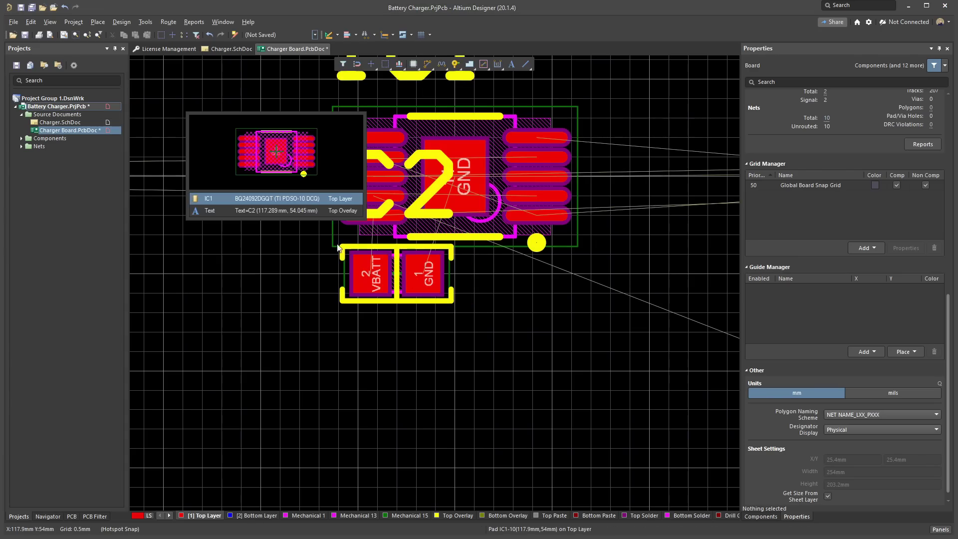
click(306, 209)
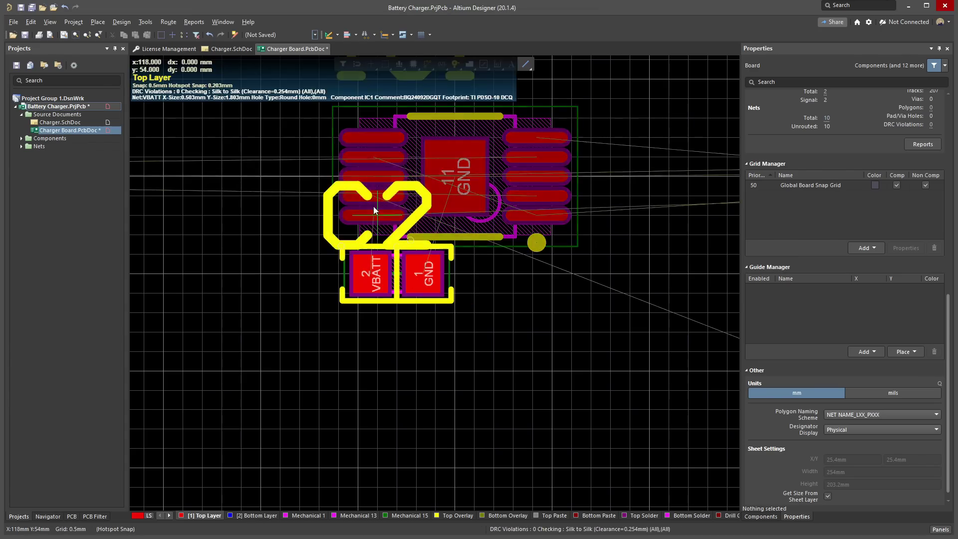
- Place CHG and PG net labels on the wires at pins 8 and 5
ctrl+scroll(295, 351, up, 2)
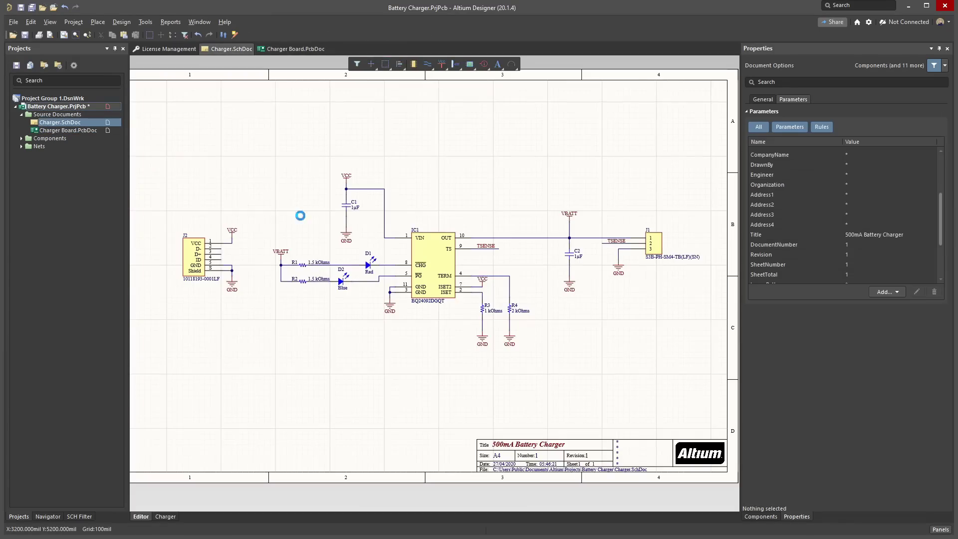
ctrl+scroll(334, 274, up, 6)
click(97, 22)
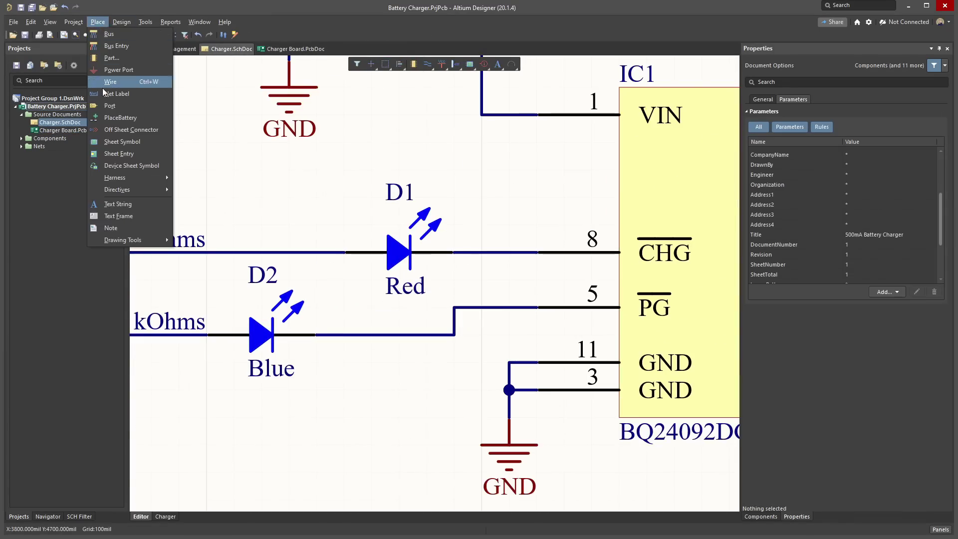
click(123, 94)
key(Tab)
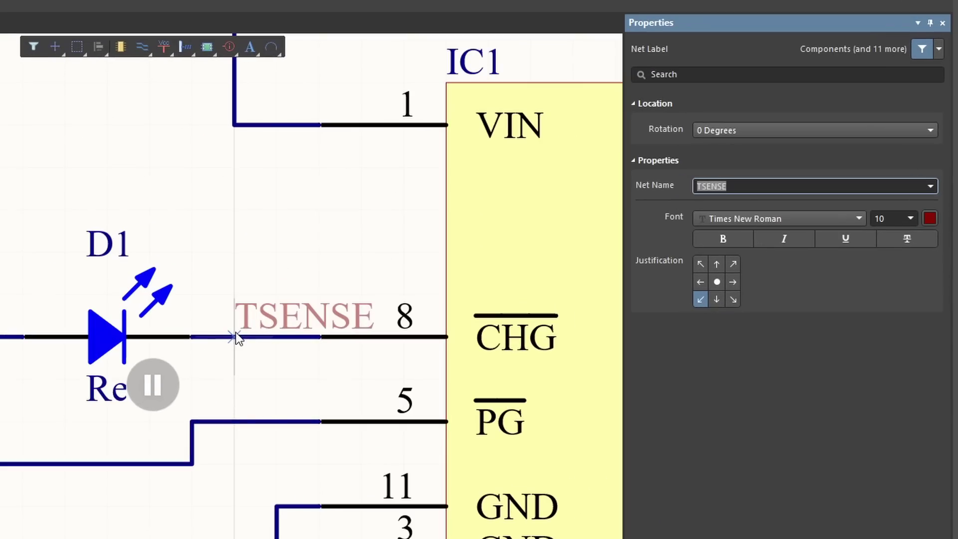
text(CHG)
key(Return)
click(234, 337)
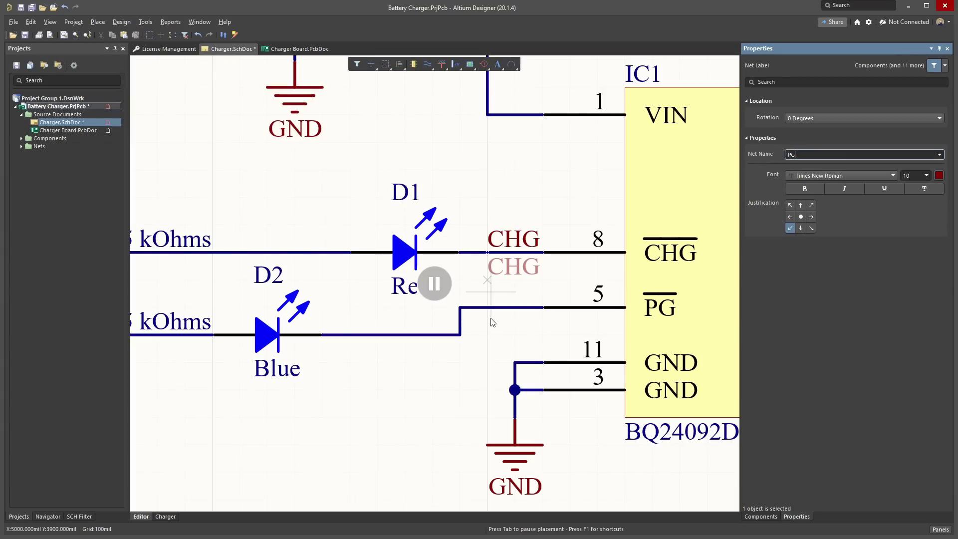
text(PG)
key(Return)
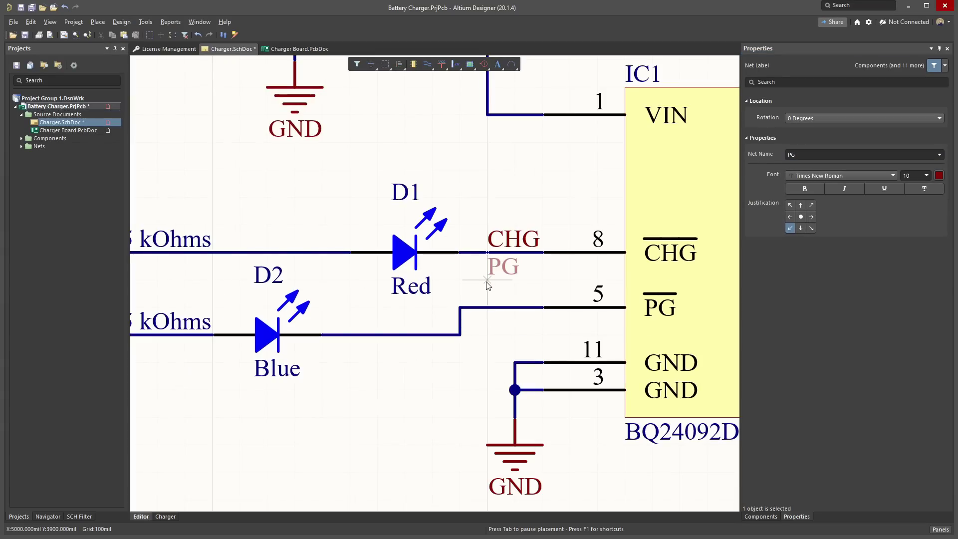
click(487, 307)
scroll(365, 290, up, 2)
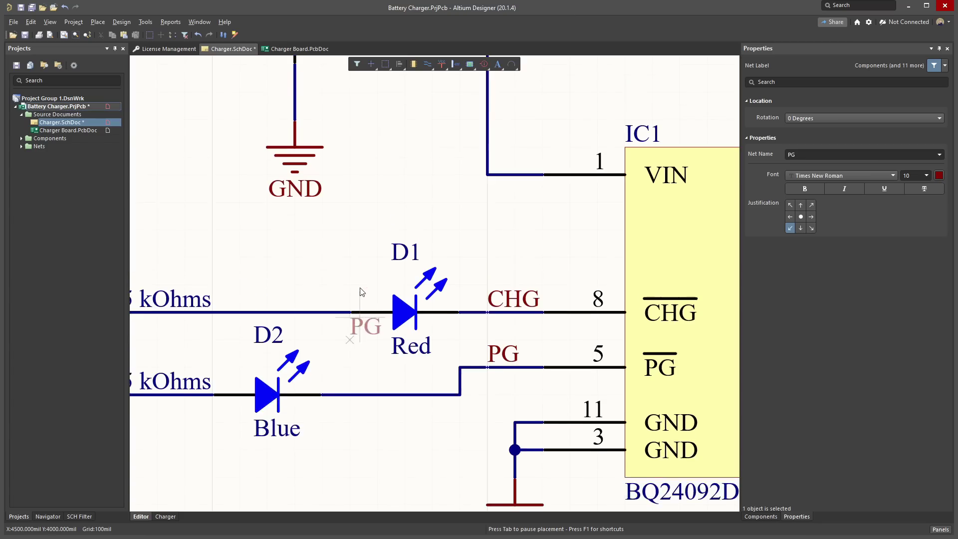
shift+scroll(364, 292, left, 3)
- Add the CHG_LED, PG_LED and TERM net labels to their wires
key(Tab)
text(CHG_LE)
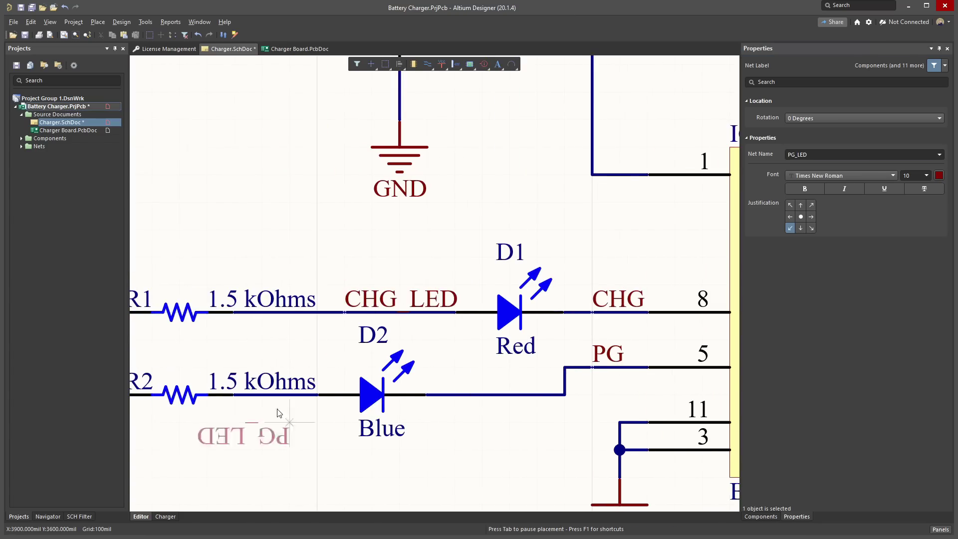
key(x)
key(y)
click(399, 384)
key(Escape)
ctrl+scroll(399, 383, down, 2)
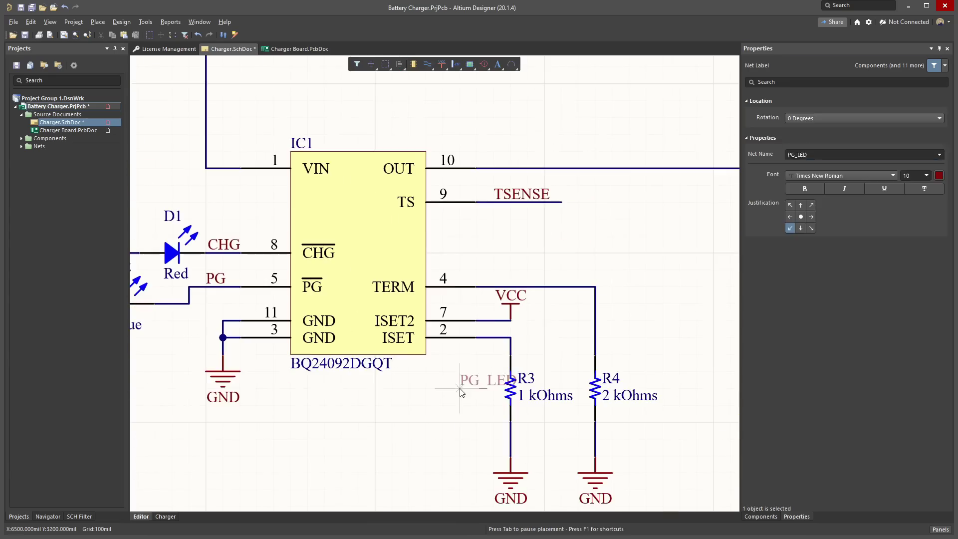
click(494, 281)
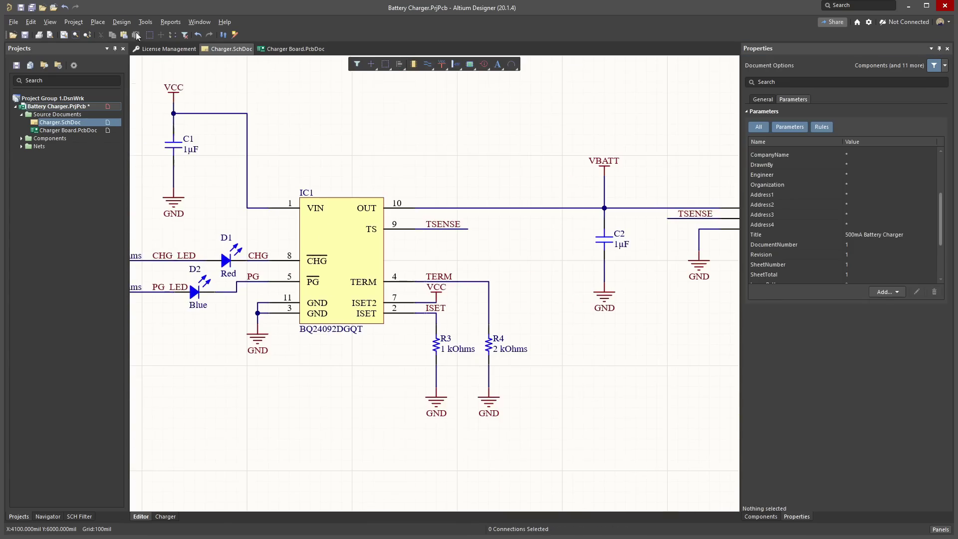
- Update the PCB with the new net names, leaving out the room
click(123, 22)
click(136, 34)
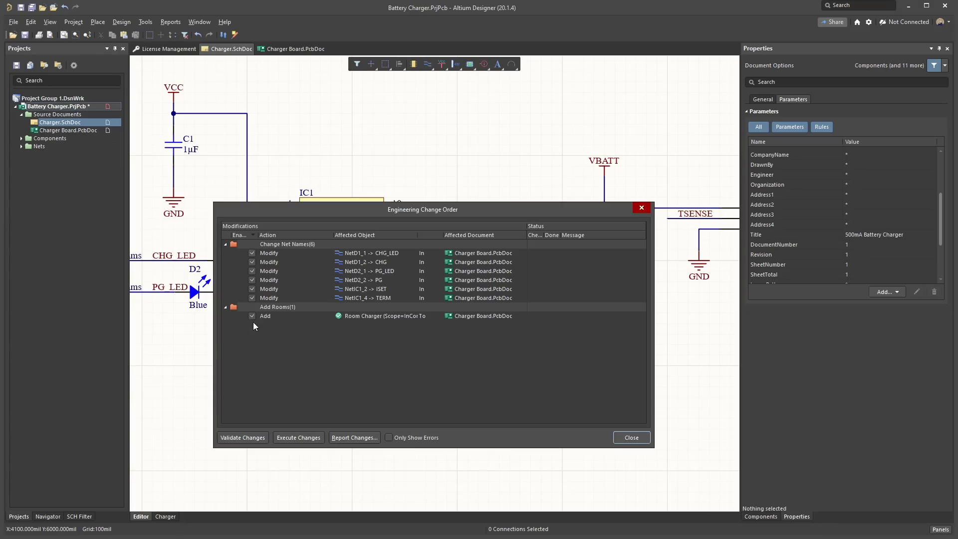
click(252, 316)
click(299, 437)
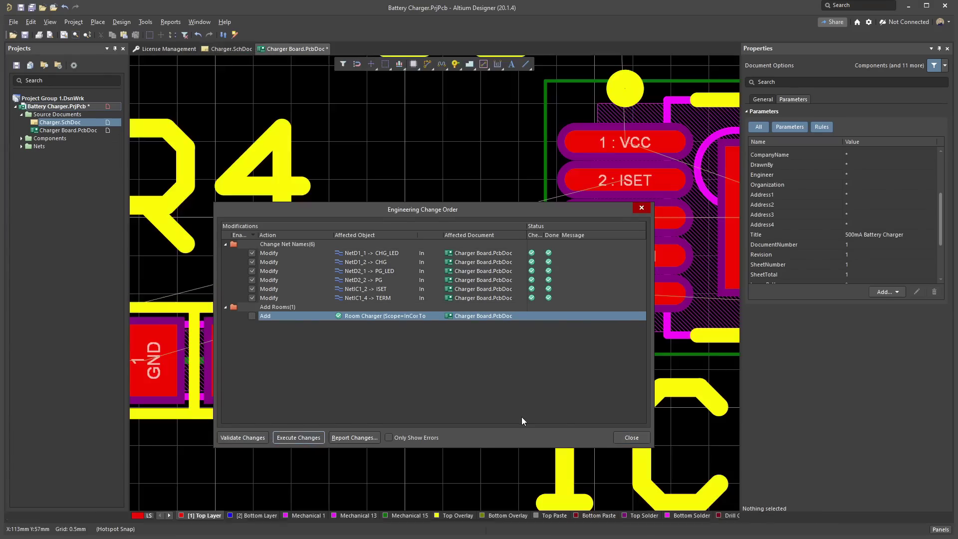
click(641, 438)
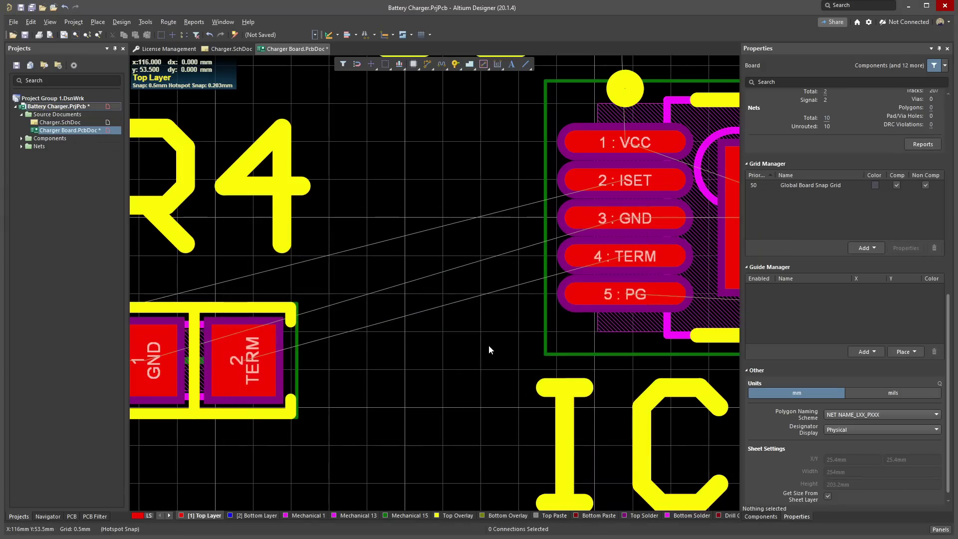
- Move R4 beside IC1 and autoposition its designator Left-Center
drag(192, 367, 386, 270)
ctrl+scroll(386, 269, down, 3)
click(404, 265)
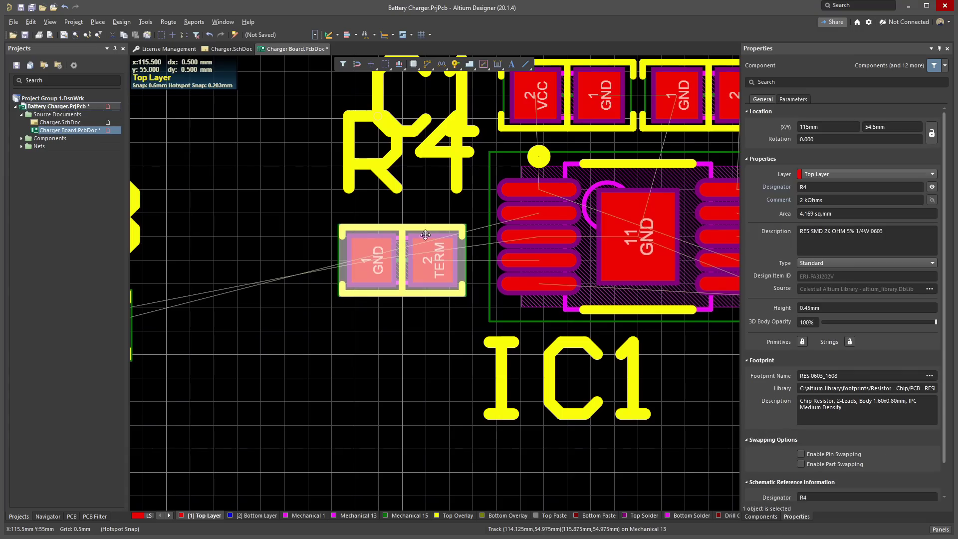
click(361, 158)
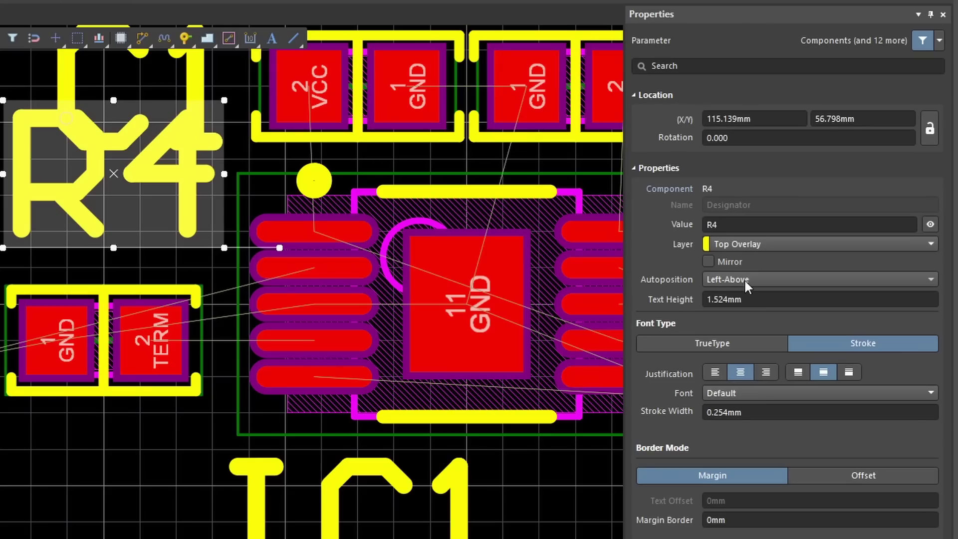
click(744, 279)
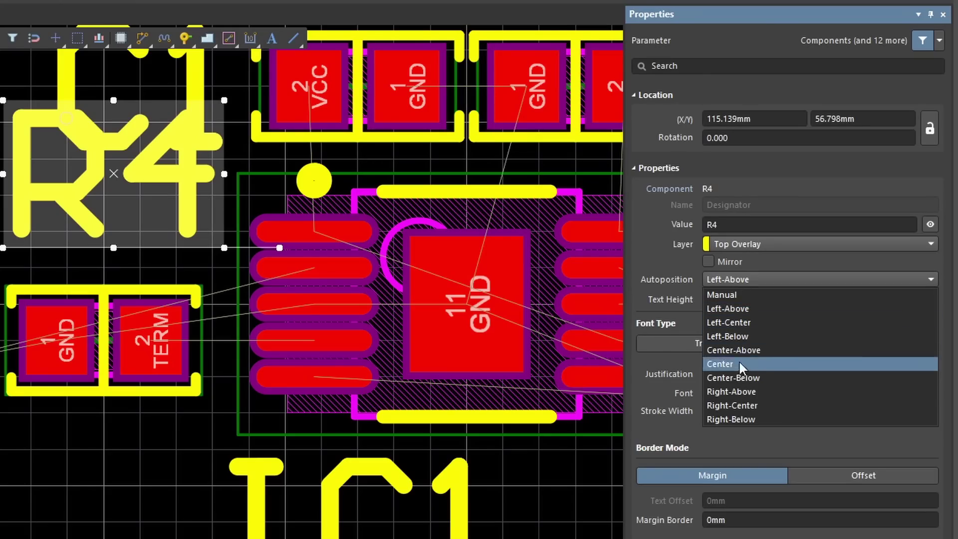
click(752, 323)
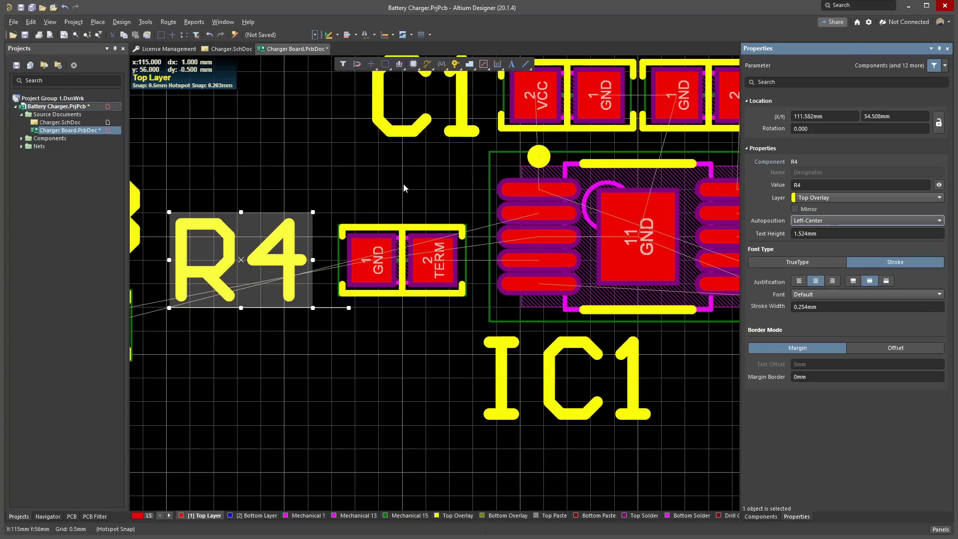
- Place R3 just above R4
click(403, 184)
right_drag(403, 183, 453, 202)
ctrl+scroll(453, 201, down, 2)
drag(218, 289, 453, 178)
ctrl+scroll(453, 178, down, 4)
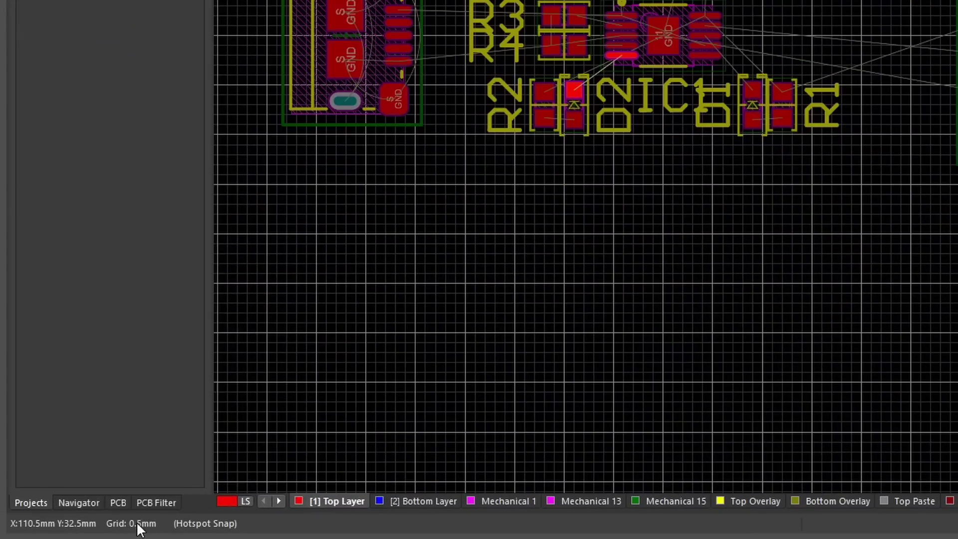
- Select all component designators with an IsDesignator PCB filter
click(156, 503)
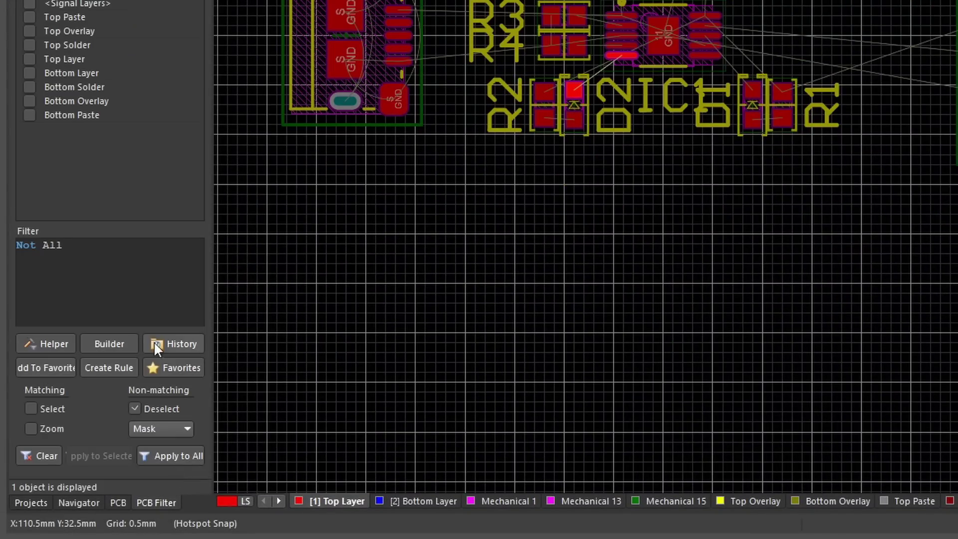
key(ctrl+a)
text(IsDe)
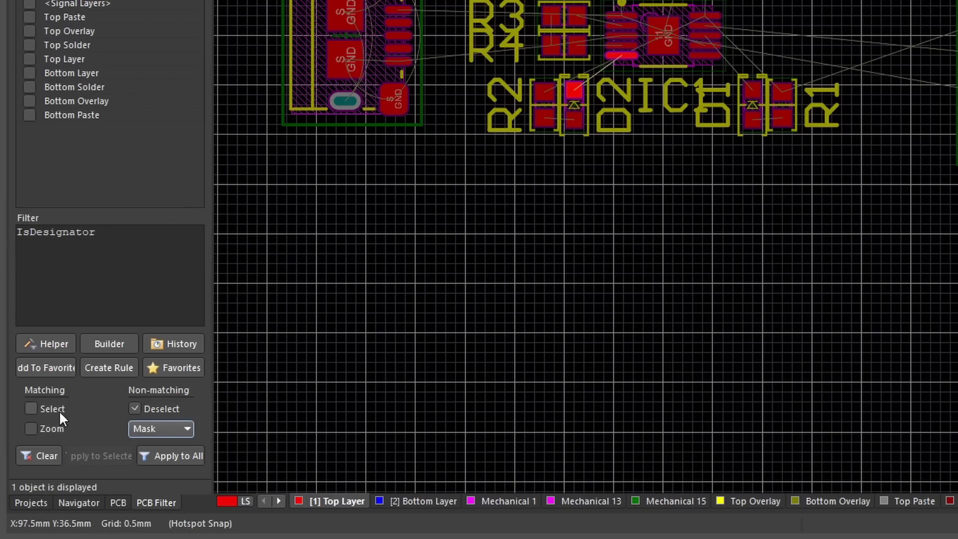
click(31, 409)
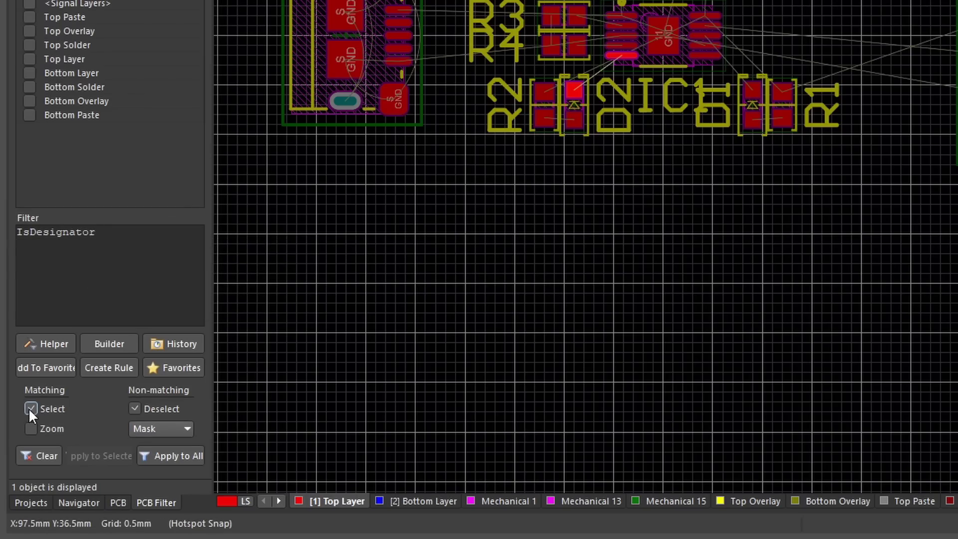
click(201, 457)
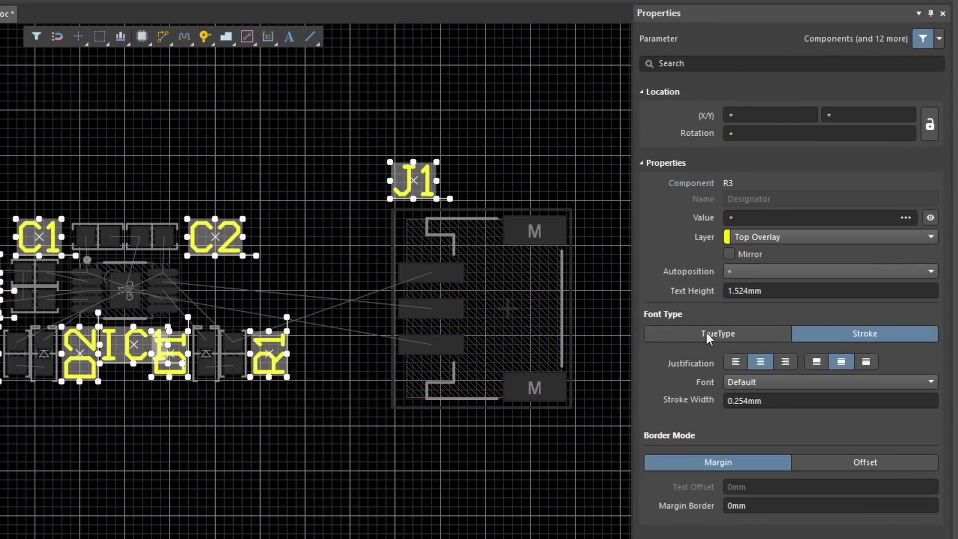
- Change the designators to TrueType Trebuchet MS font, then deselect them
click(705, 334)
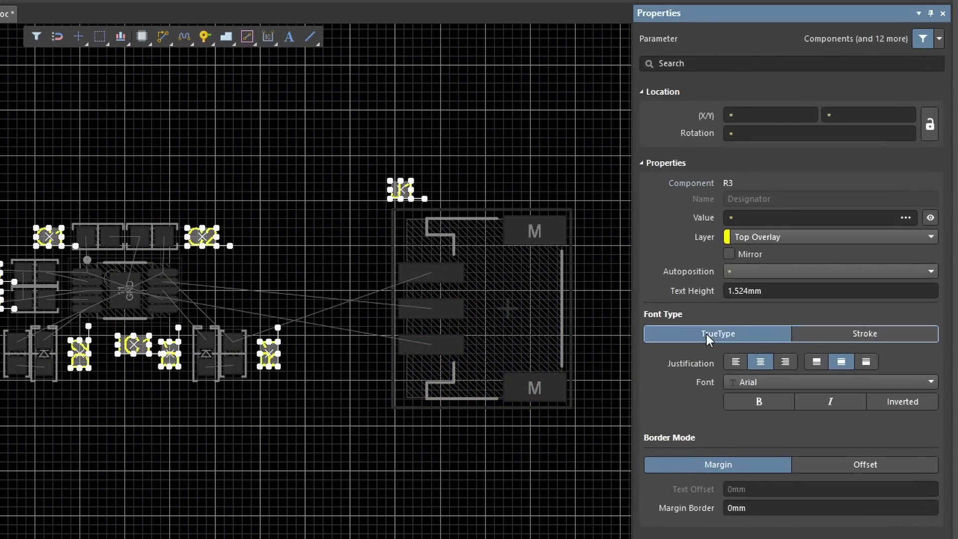
click(809, 381)
text(trebuchet)
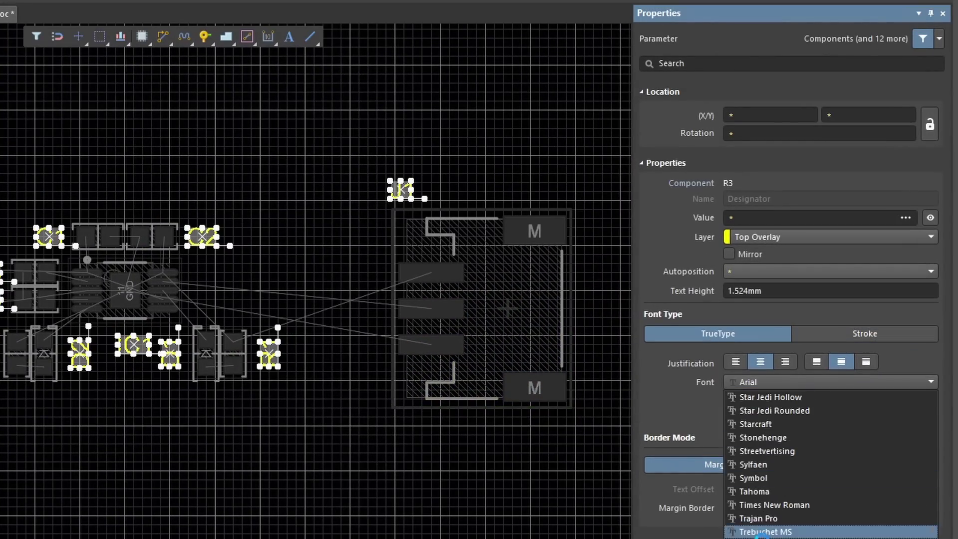
key(Return)
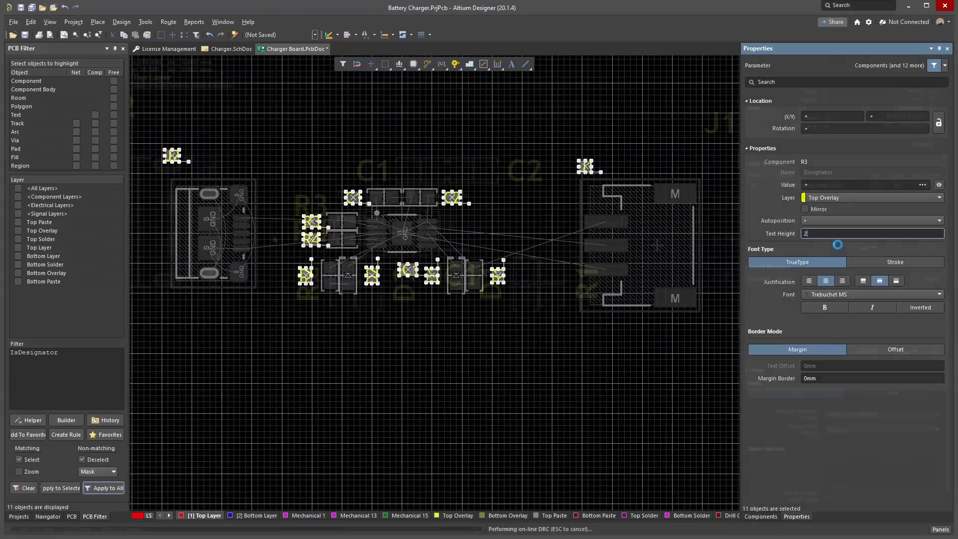
scroll(273, 248, up, 3)
click(273, 248)
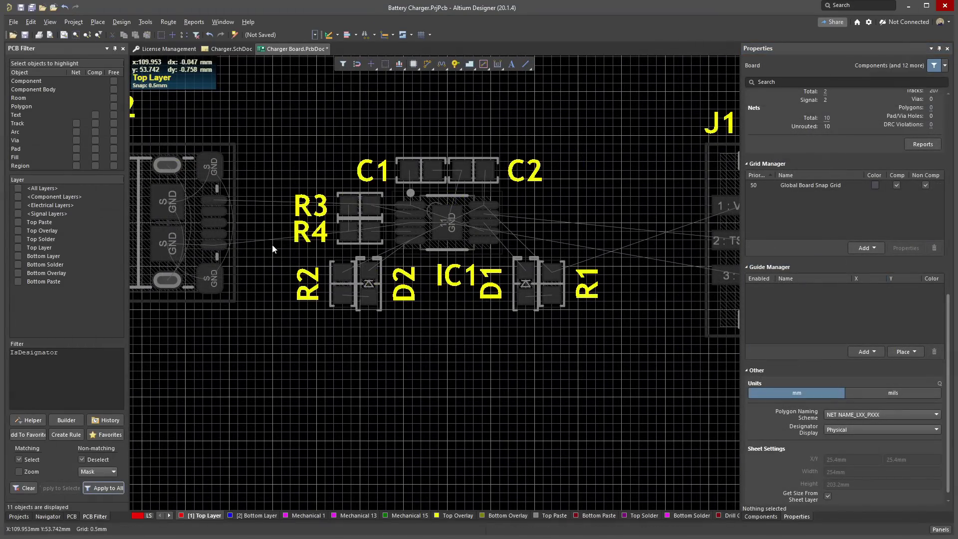
- Clear the filter and pull connectors J2 and J1 in close to the circuit
key(shift+c)
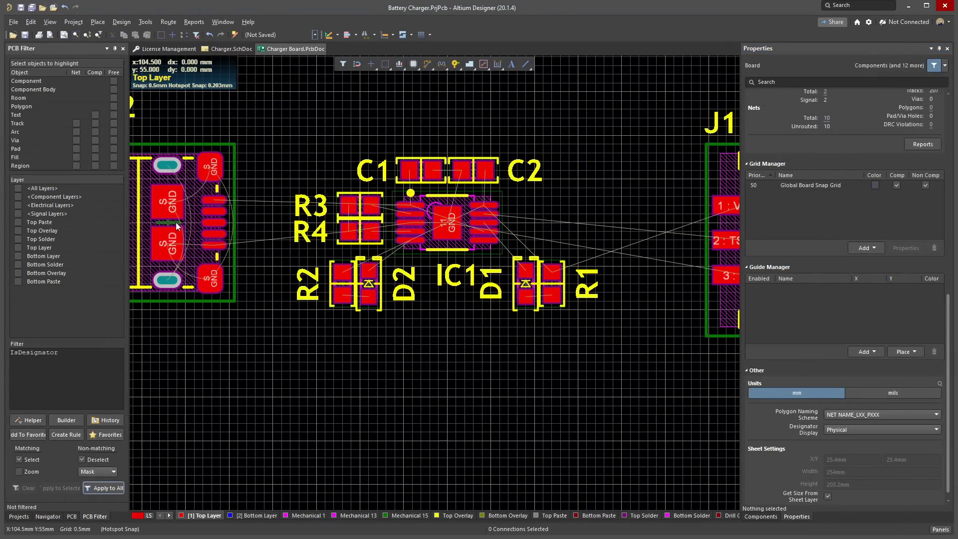
drag(177, 225, 215, 231)
drag(721, 229, 620, 222)
- Make the Keep-Out Layer the active layer
ctrl+scroll(429, 230, down, 2)
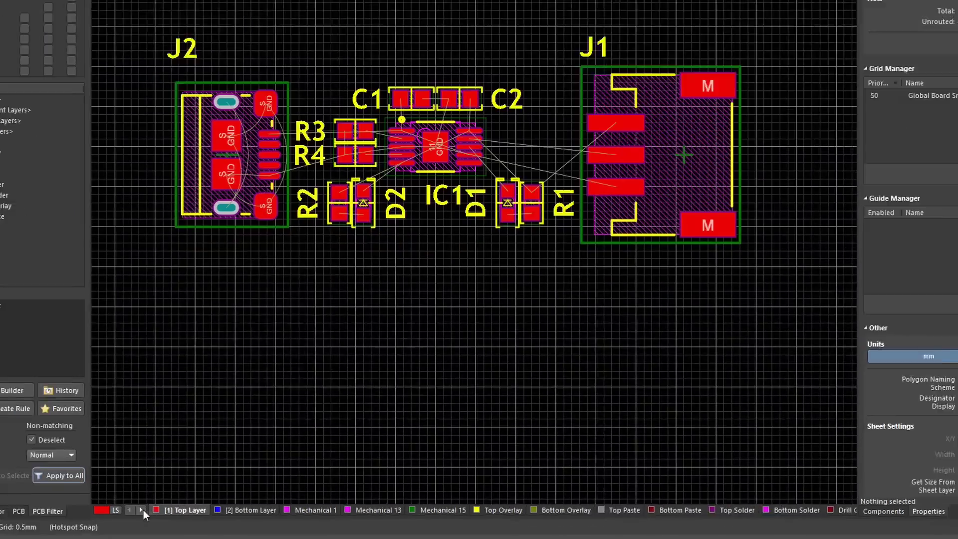
click(169, 516)
click(169, 515)
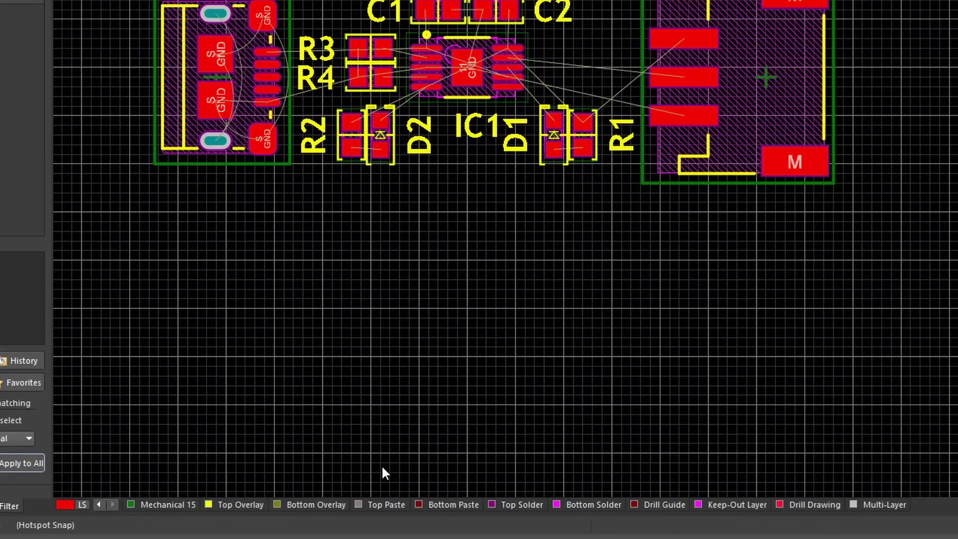
click(719, 503)
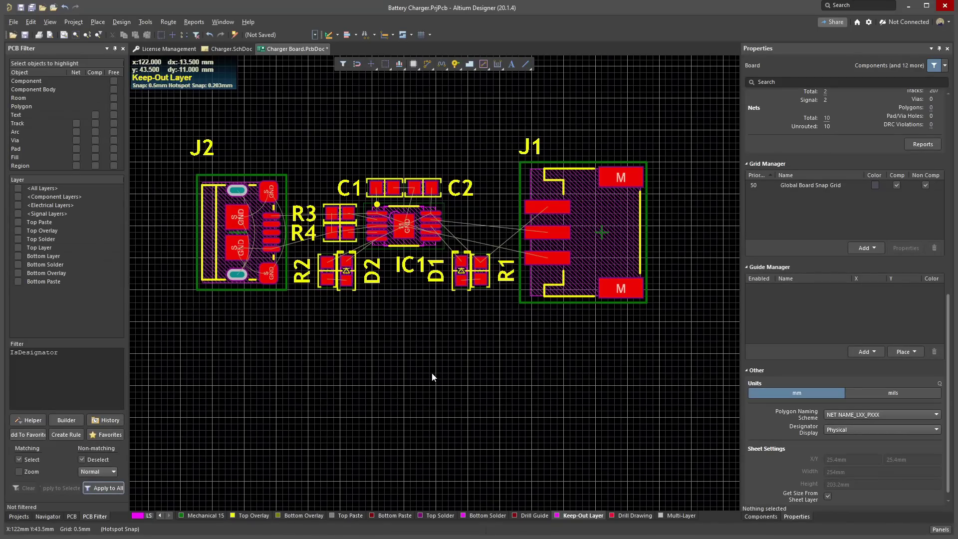
- Draw a closed rectangular keep-out outline around all components and select its four edges
key(p)
key(k)
key(t)
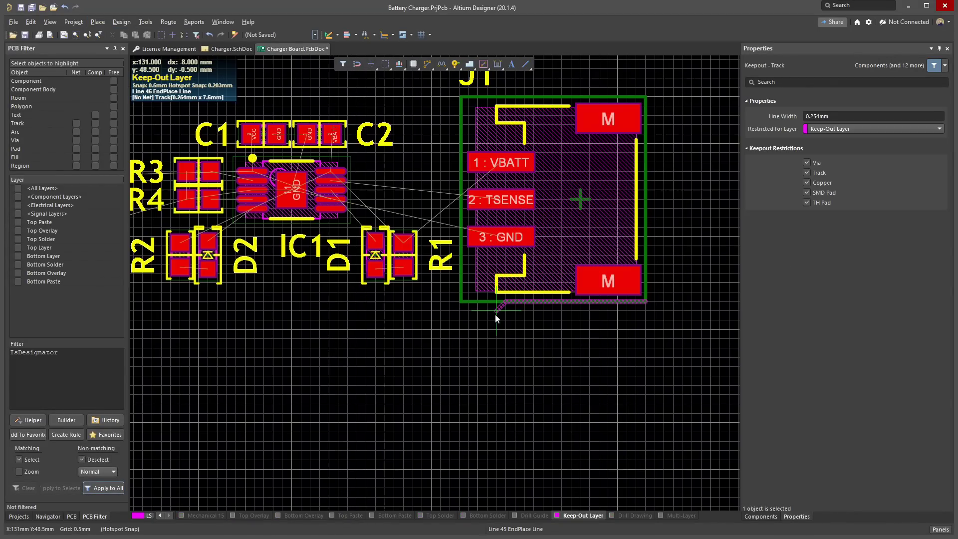
click(646, 301)
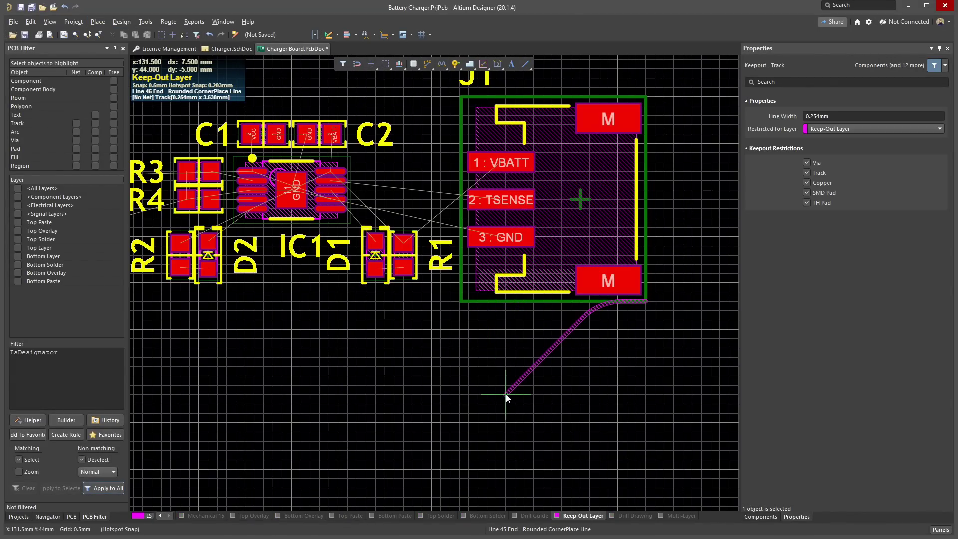
key(shift+space)
ctrl+scroll(487, 376, down, 2)
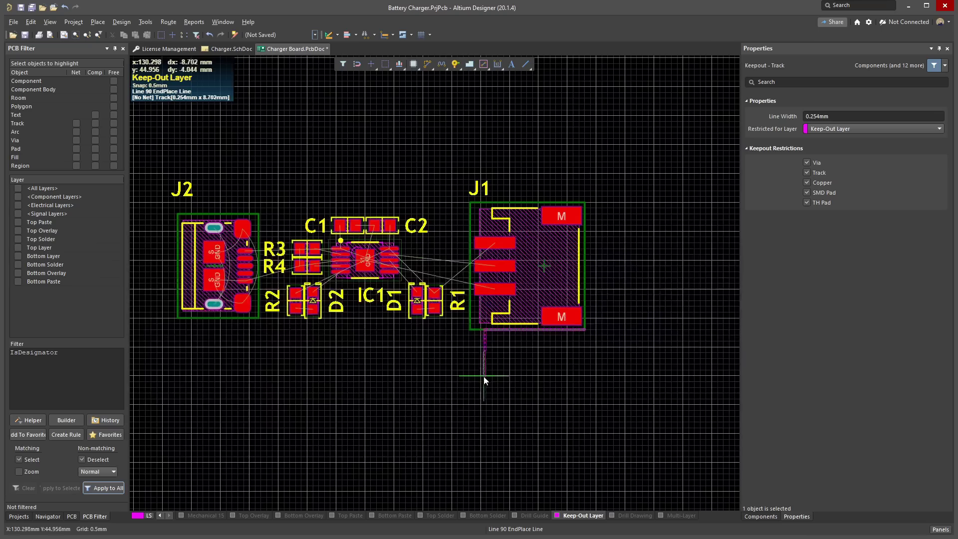
click(196, 203)
click(585, 203)
click(585, 330)
key(Escape)
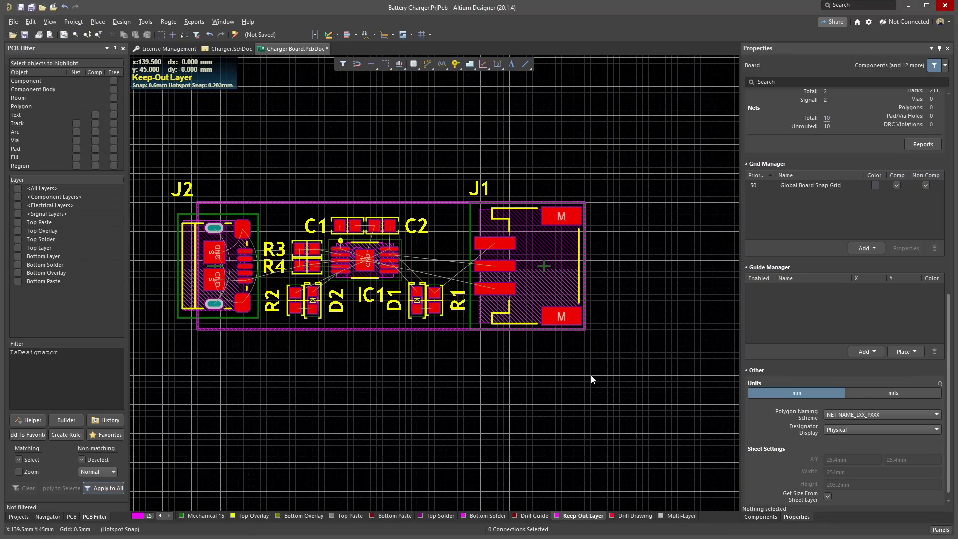
click(438, 330)
key(Tab)
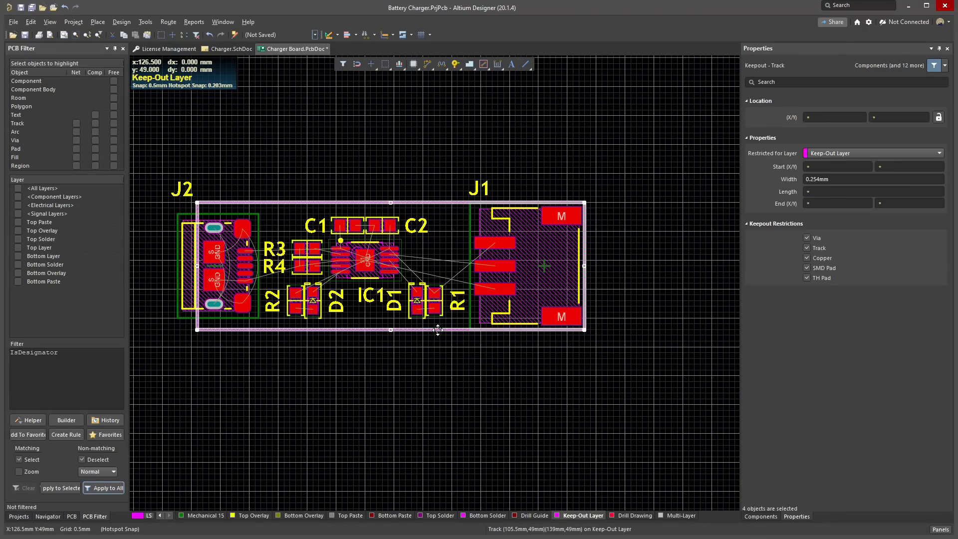
- Define the board shape from the selected keep-out outline and view it tilted in 3D
click(121, 22)
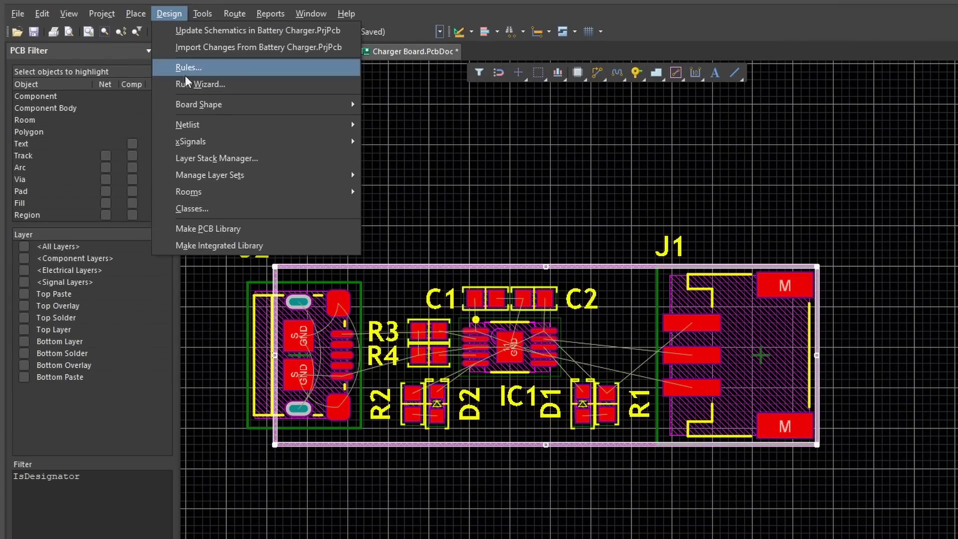
mouse_move(204, 112)
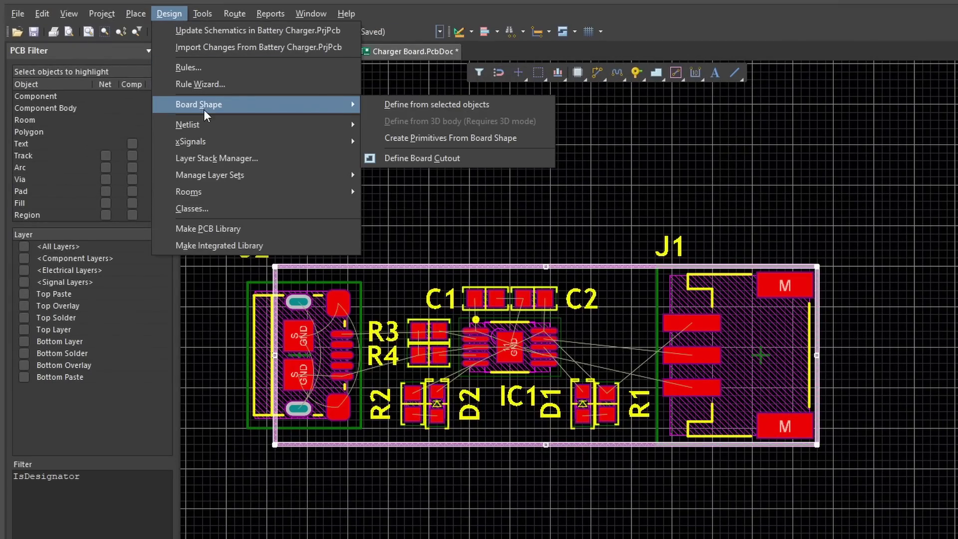
click(398, 104)
key(3)
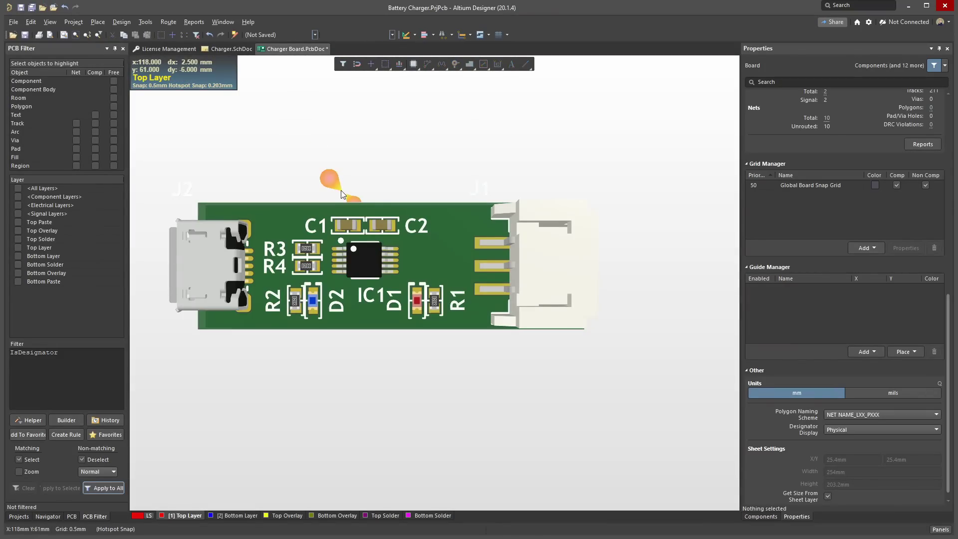
shift+right_drag(343, 194, 427, 39)
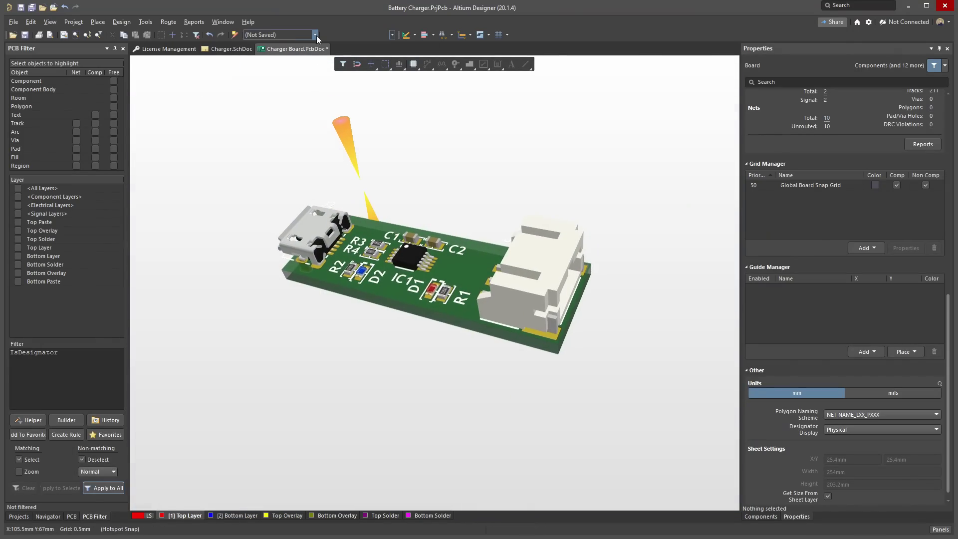
- Apply the Altium 3D Black view configuration to the 3D board
click(315, 34)
click(298, 63)
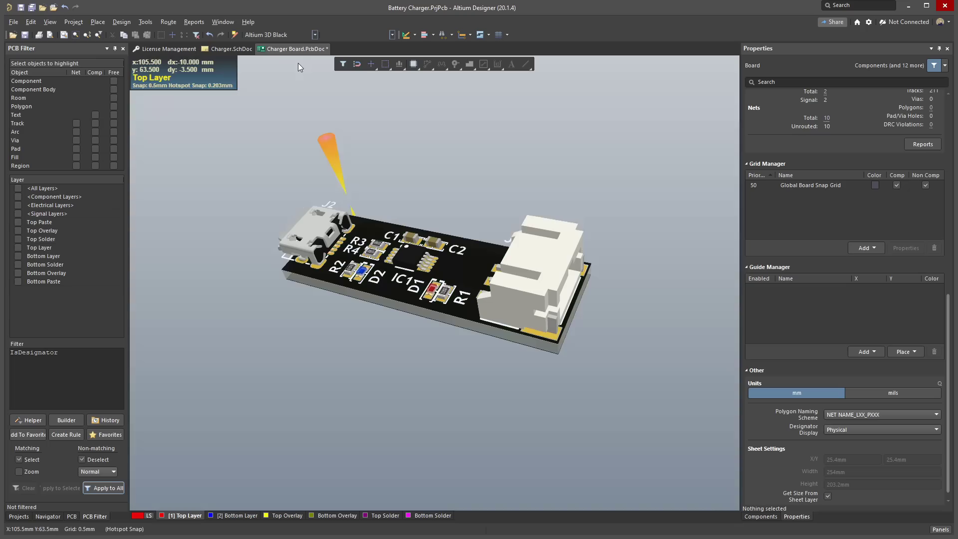
right_click(544, 33)
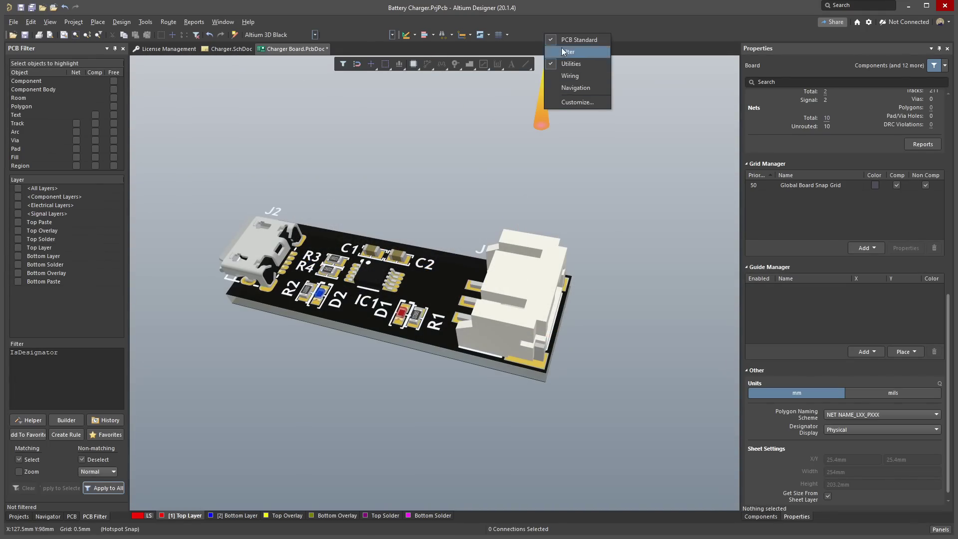
- Orbit the black board from a flat top view to vertical, then to an angled view
shift+right_drag(398, 361, 401, 367)
ctrl+scroll(401, 367, down, 3)
key(0)
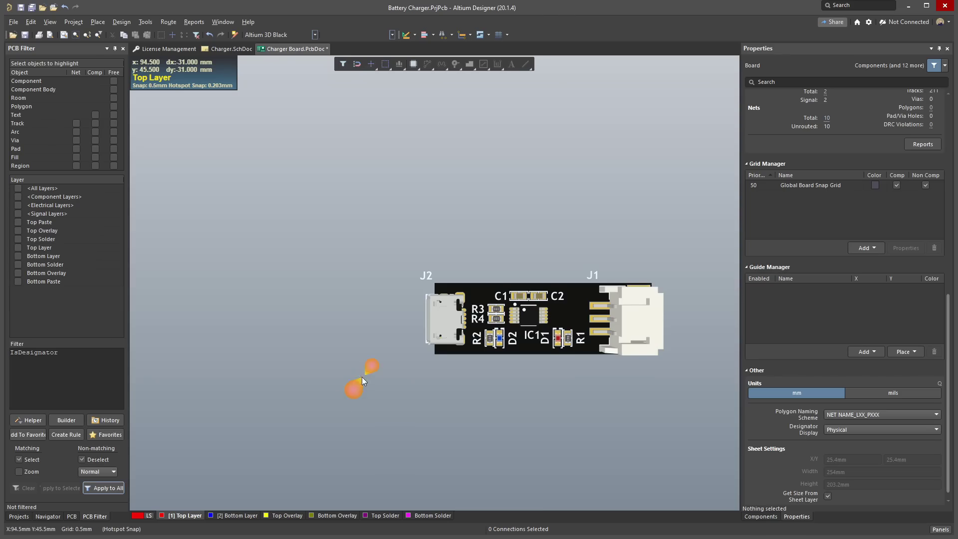
shift+right_drag(361, 377, 450, 378)
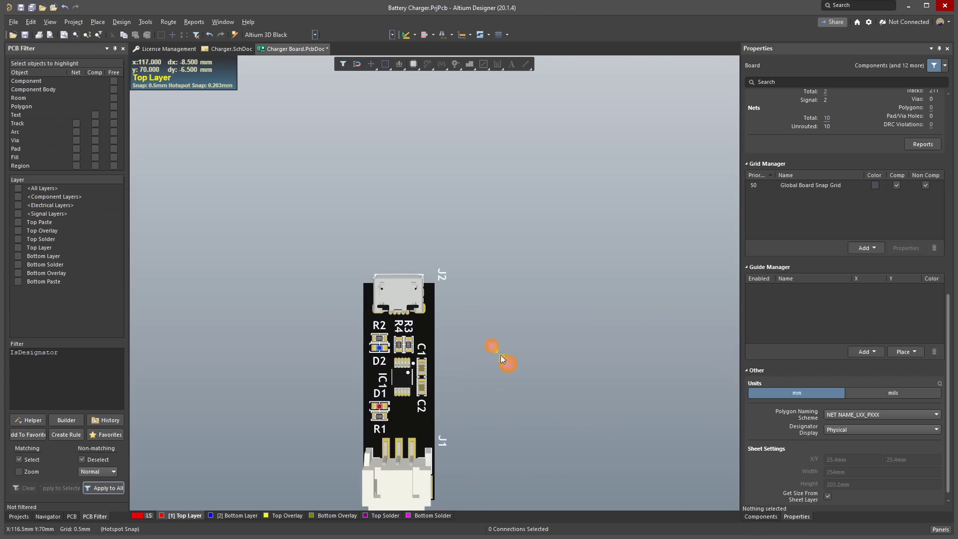
shift+right_drag(501, 353, 549, 347)
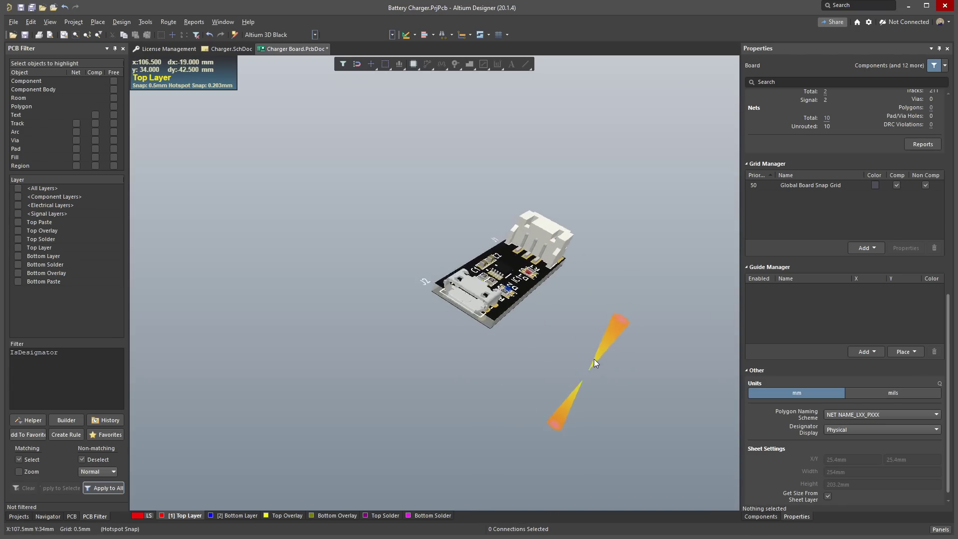
- Switch to the 2D layout and set the origin at the board's bottom-left corner via Edit > Origin > Set
key(2)
ctrl+scroll(325, 321, up, 3)
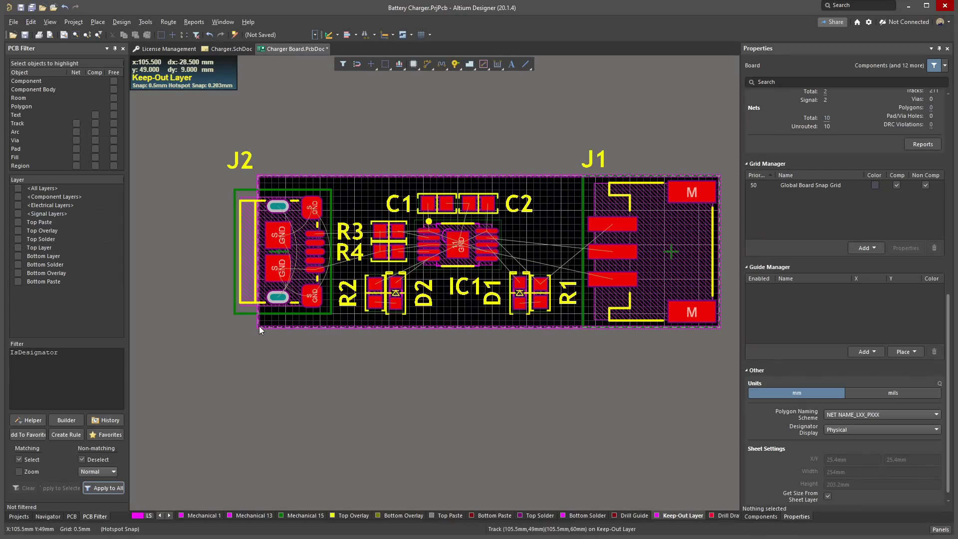
click(32, 23)
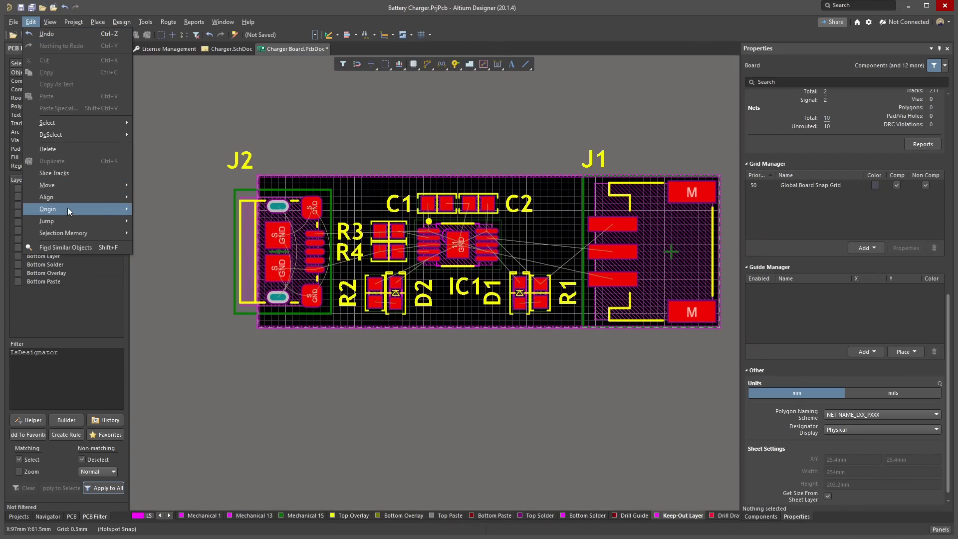
mouse_move(67, 208)
click(149, 209)
click(258, 327)
key(e)
key(o)
key(s)
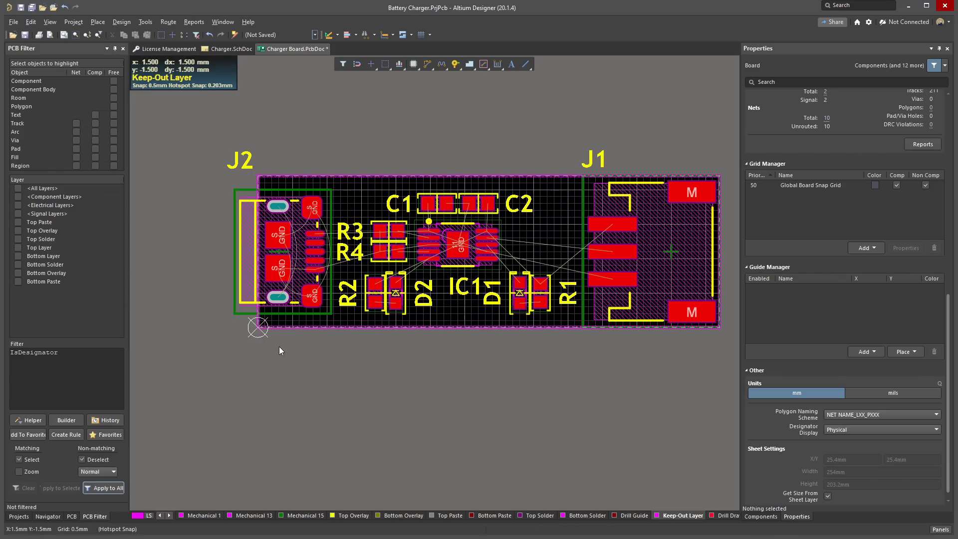